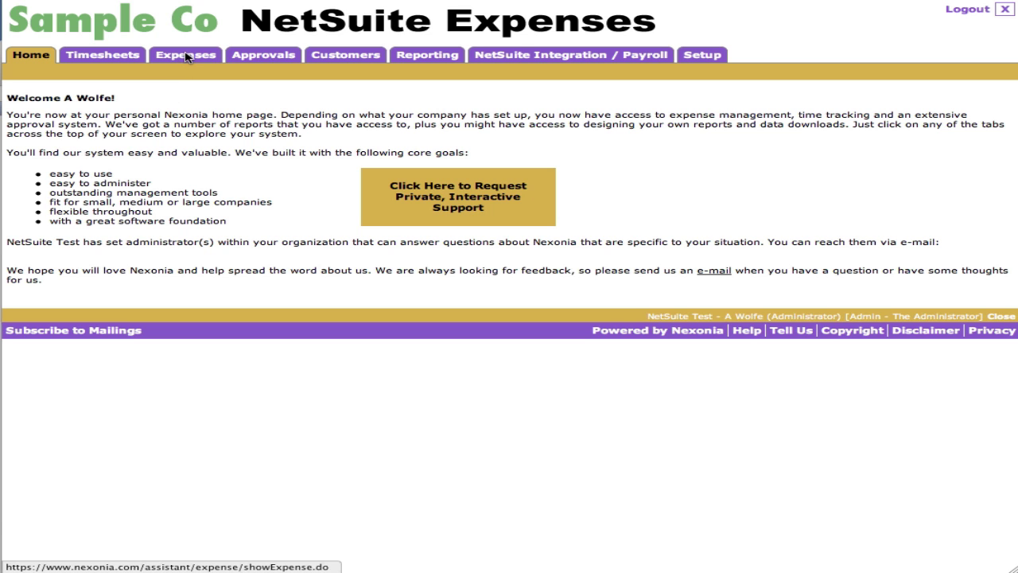
- Create a new expense report titled 'NetSuite Demo 2' from the Expenses list
left_click(185, 56)
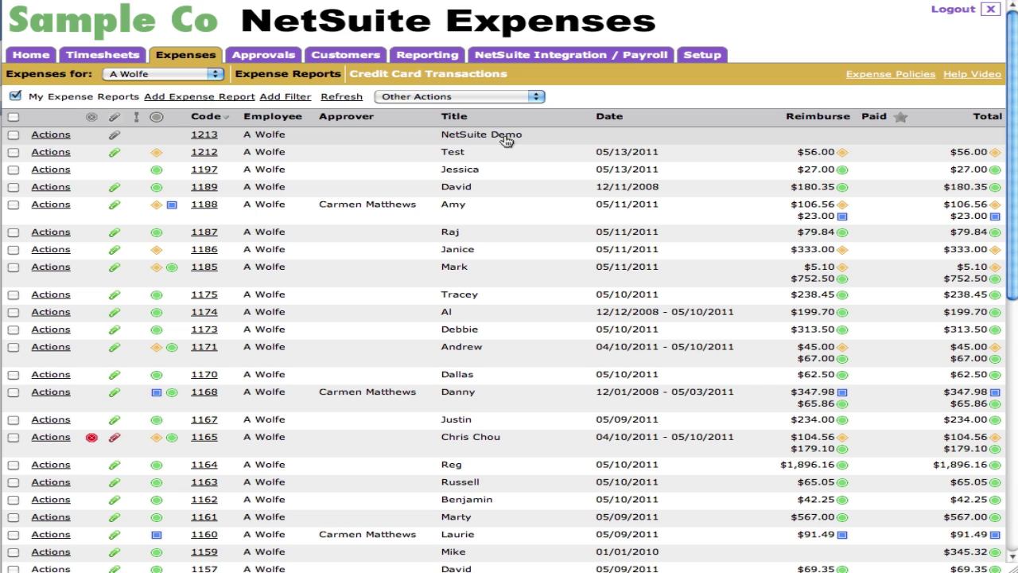
left_click(231, 97)
type("Net")
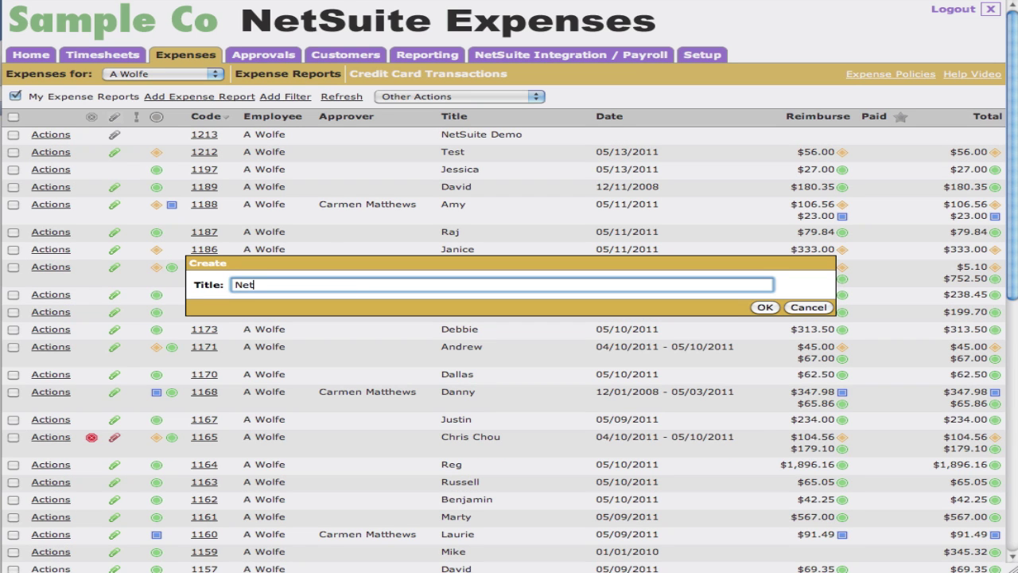
type("Suite Demo 2")
left_click(764, 307)
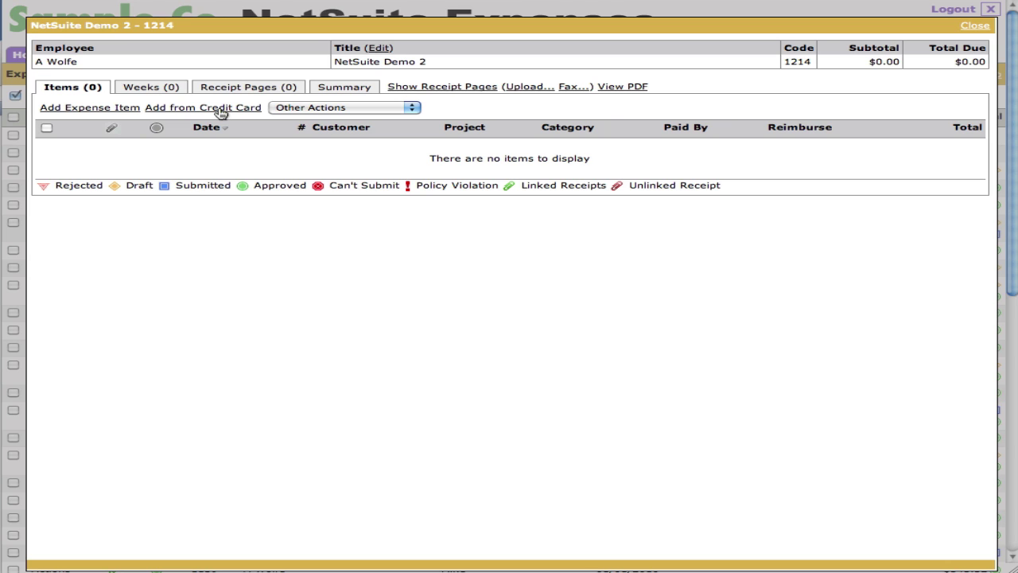
- Upload Receipts.PDF as the report's receipt pages and bring the iPhone simulator alongside
left_click(255, 91)
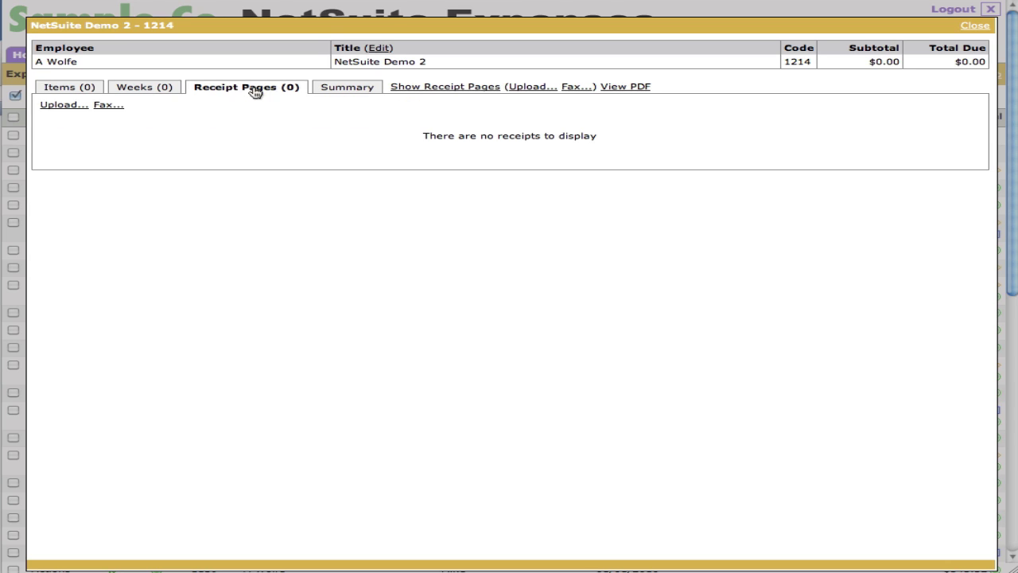
left_click(65, 105)
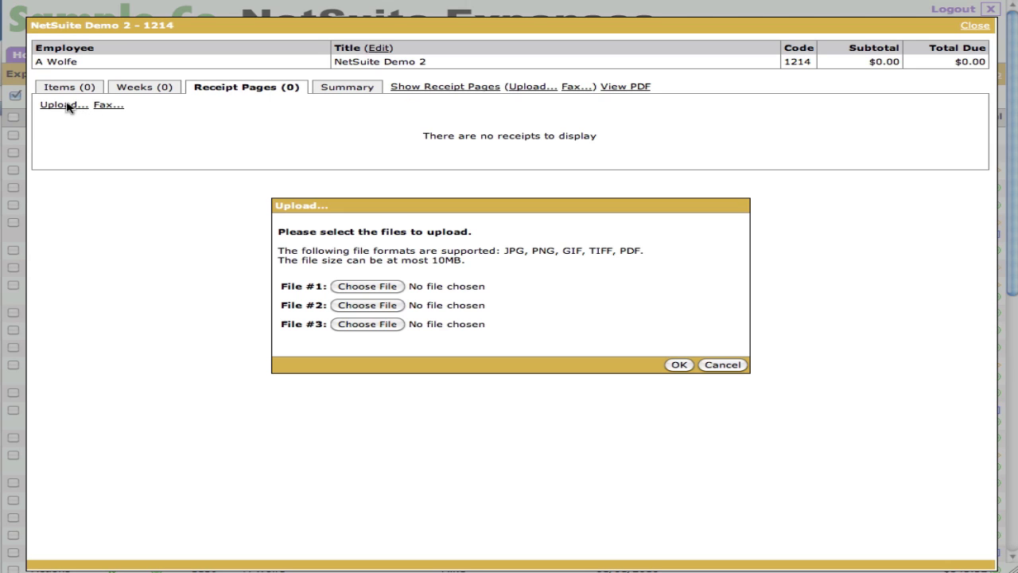
left_click(370, 287)
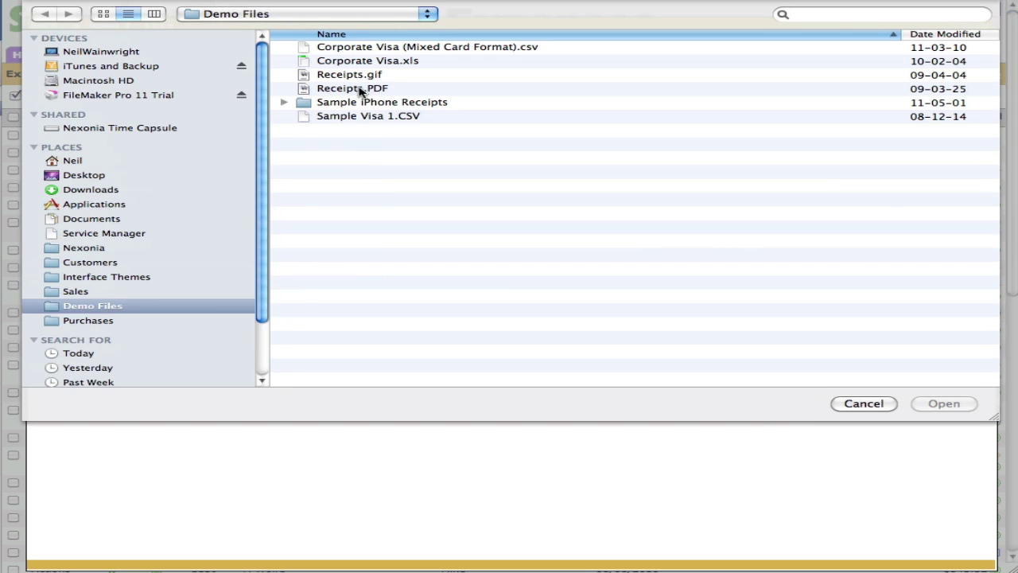
double_click(364, 153)
left_click(679, 364)
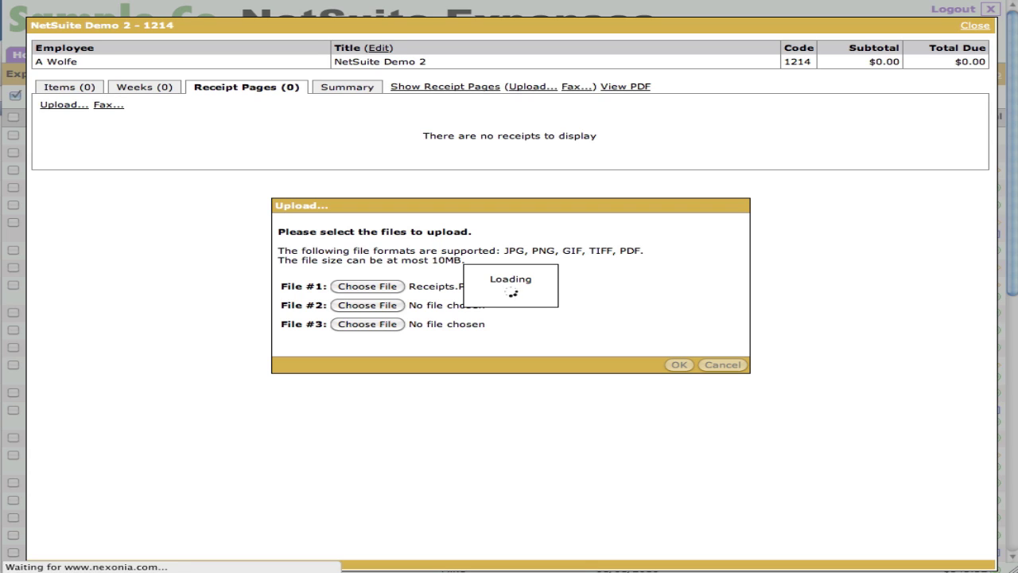
key("super+Tab")
left_click_drag(772, 42, 762, 40)
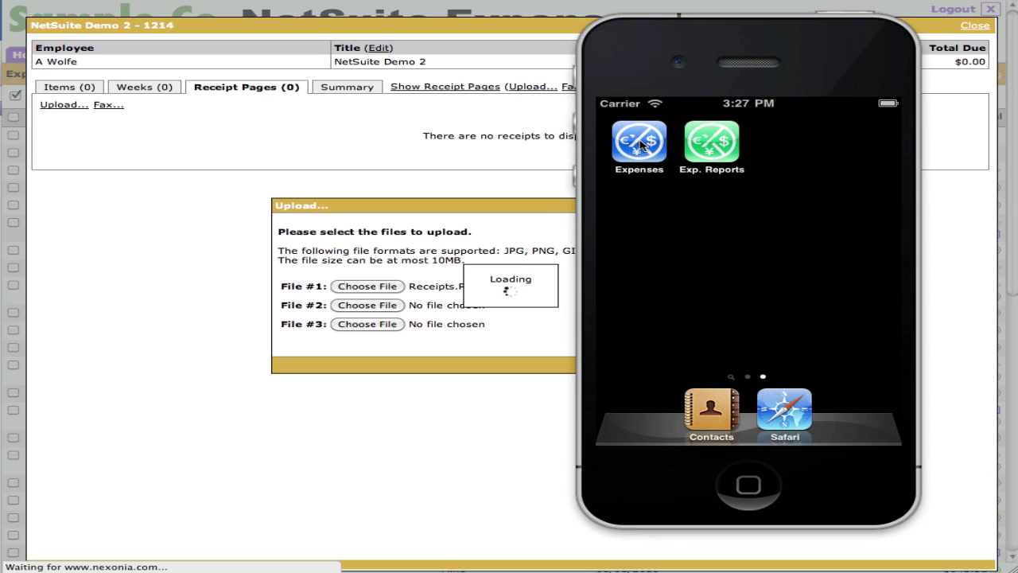
- Launch the Expenses app and sign in as an existing customer with the account e-mail and password
left_click(640, 144)
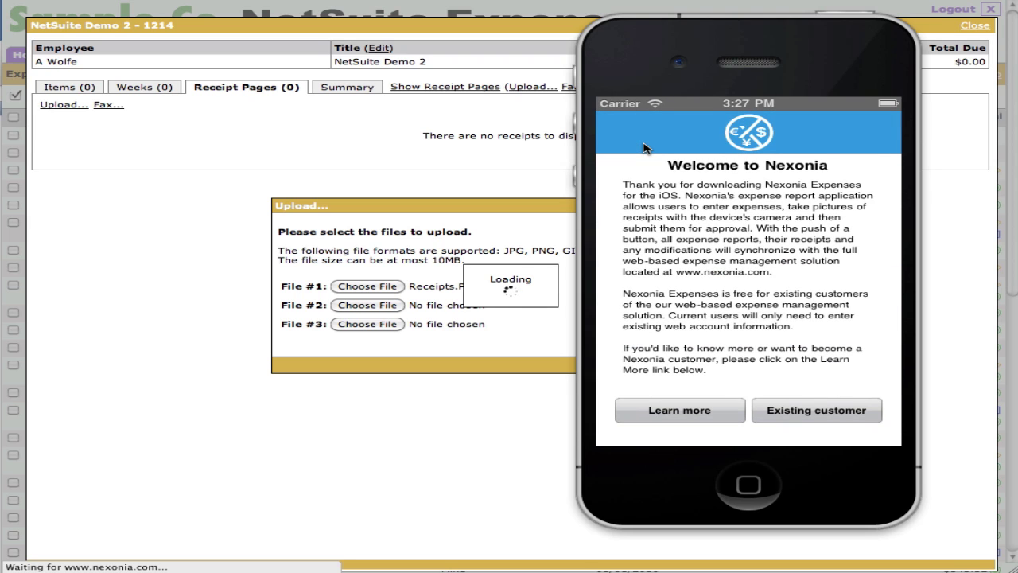
left_click(824, 410)
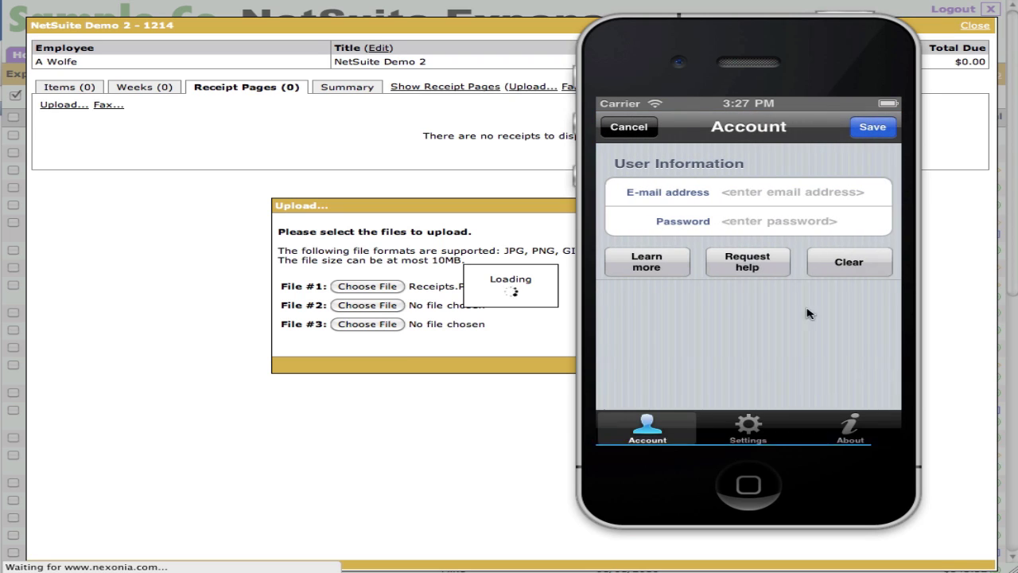
left_click(791, 195)
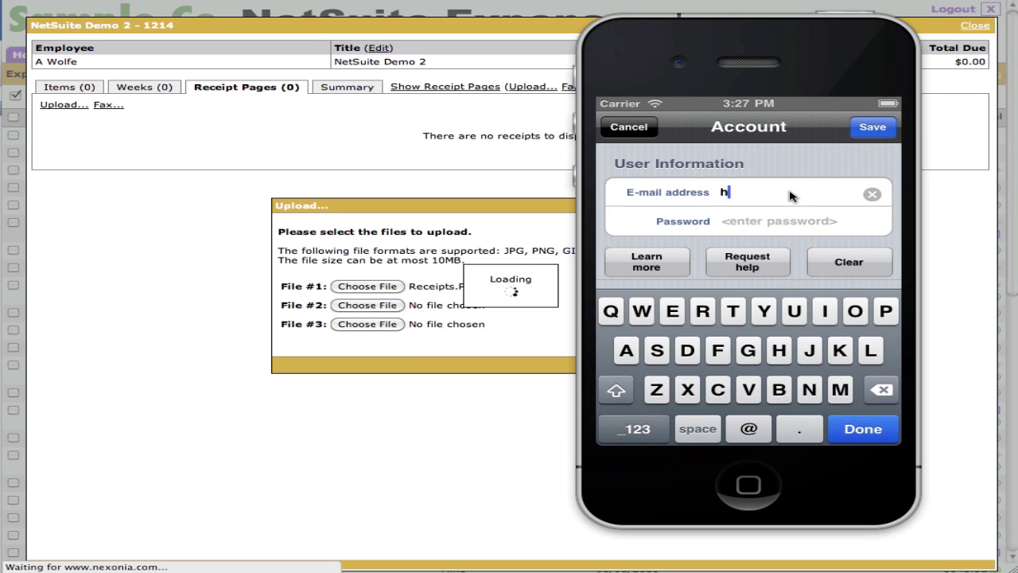
key("Tab")
type("••l")
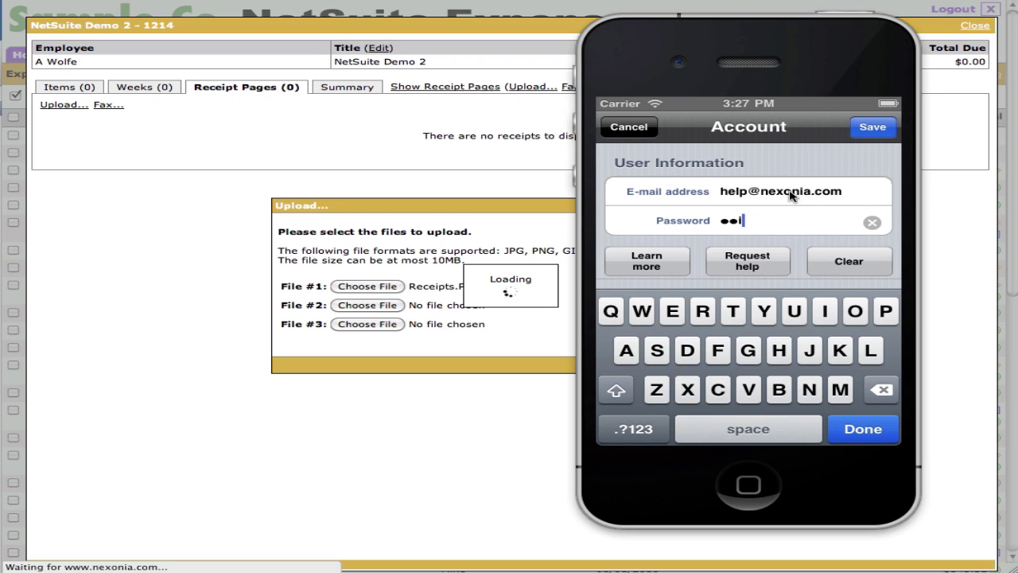
type("•••••••1")
left_click(889, 130)
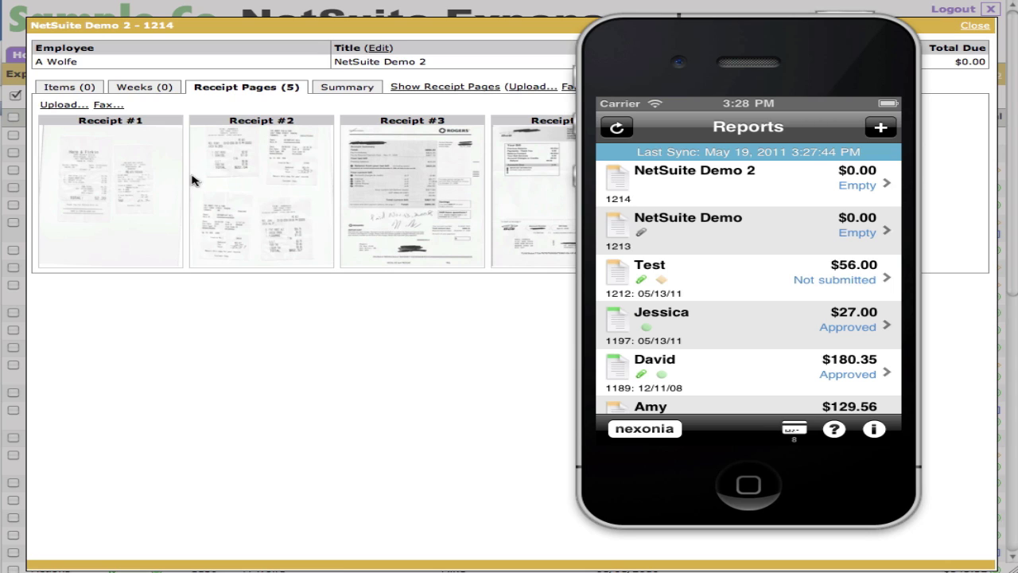
- Sync the phone, open NetSuite Demo 2 and download all server receipts to its Receipts screen
left_click(617, 128)
left_click(748, 191)
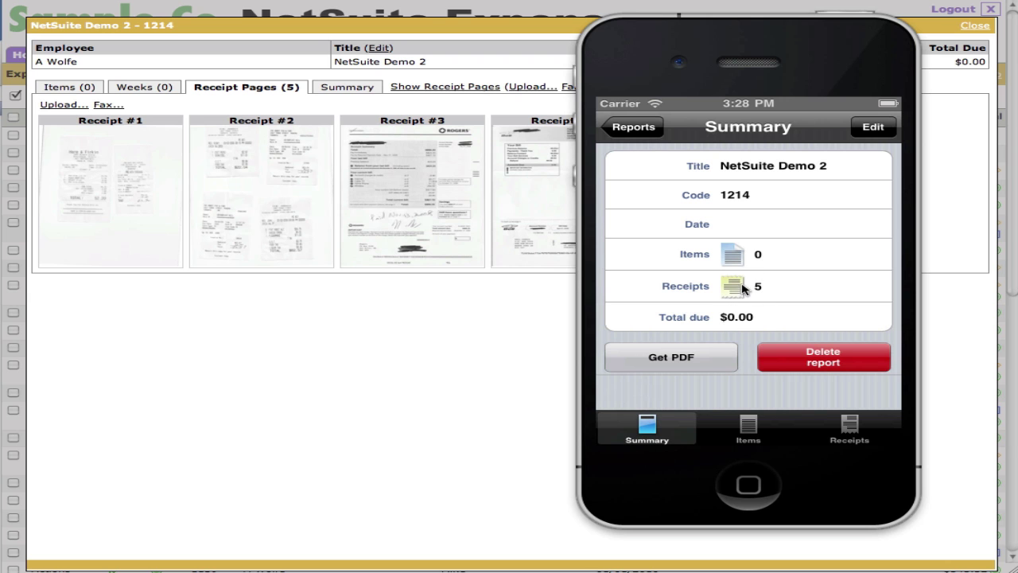
left_click_drag(761, 29, 783, 40)
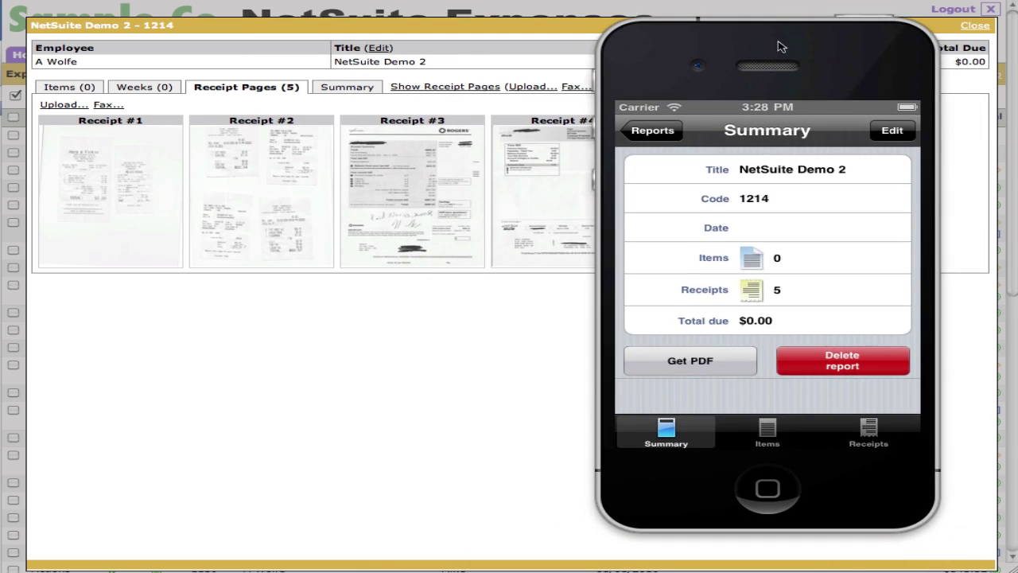
left_click(873, 439)
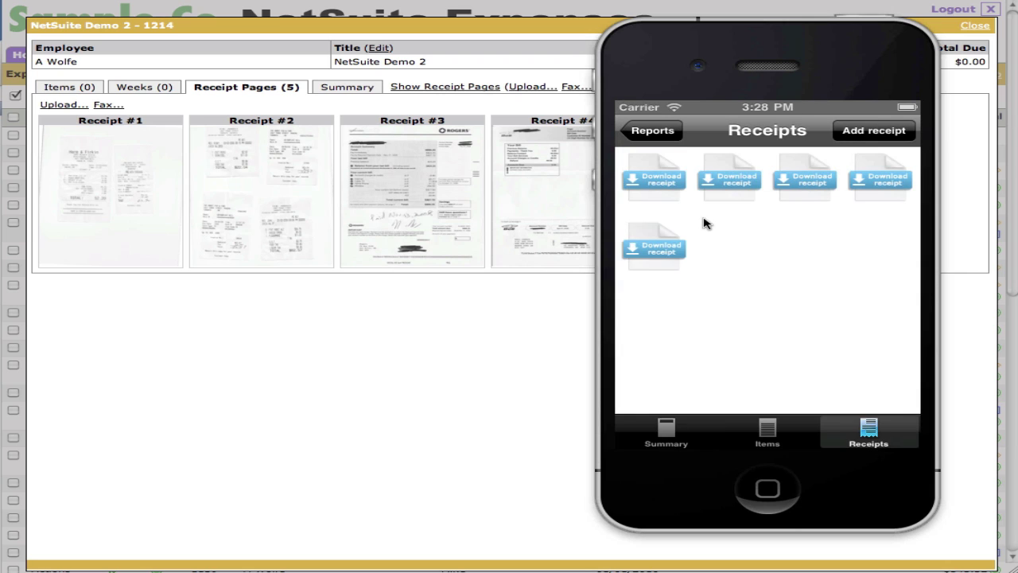
left_click(657, 187)
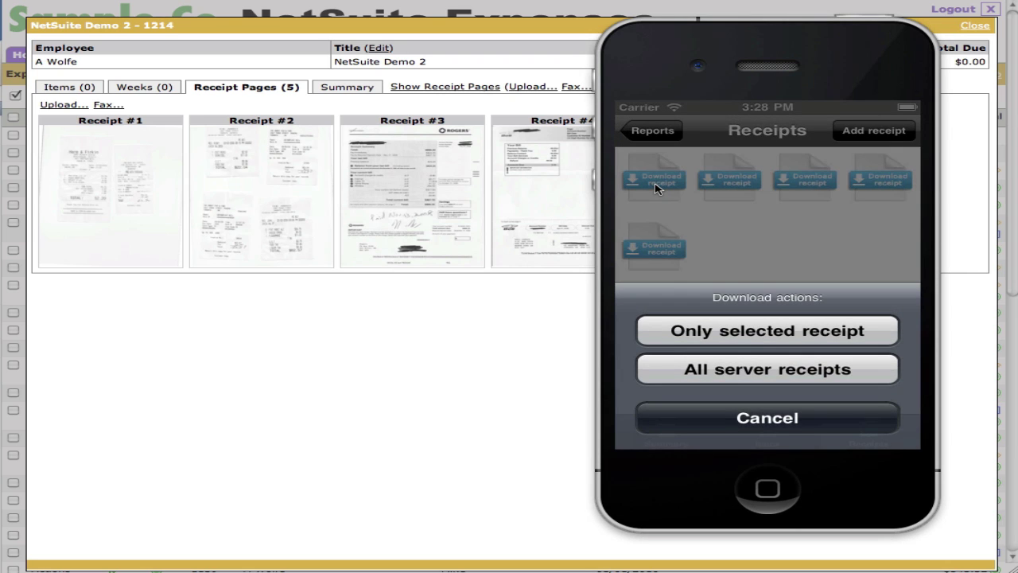
left_click(732, 372)
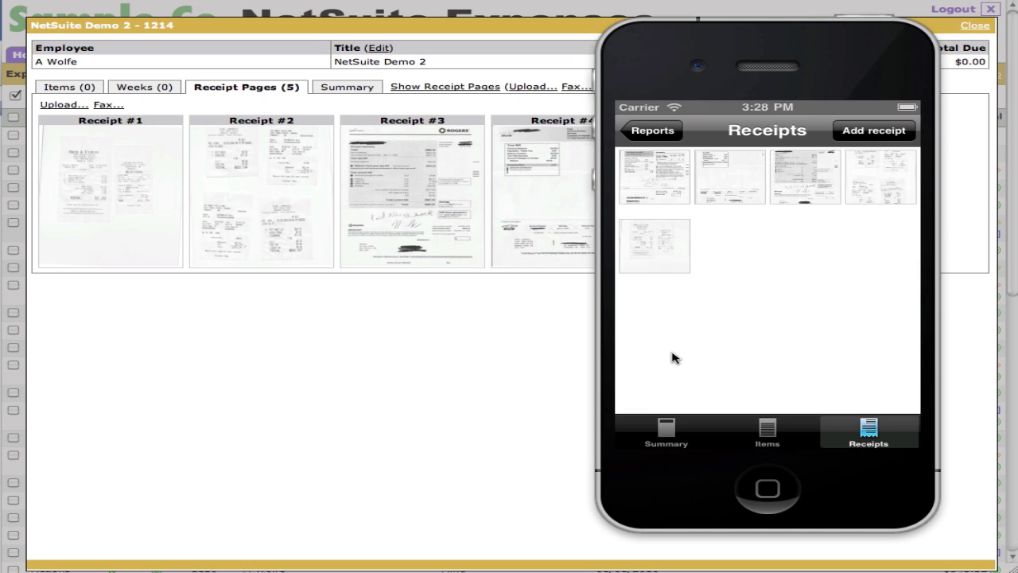
- Add an expense item linked to the right-hand receipt, with category Meals and amount 62.50
left_click(486, 358)
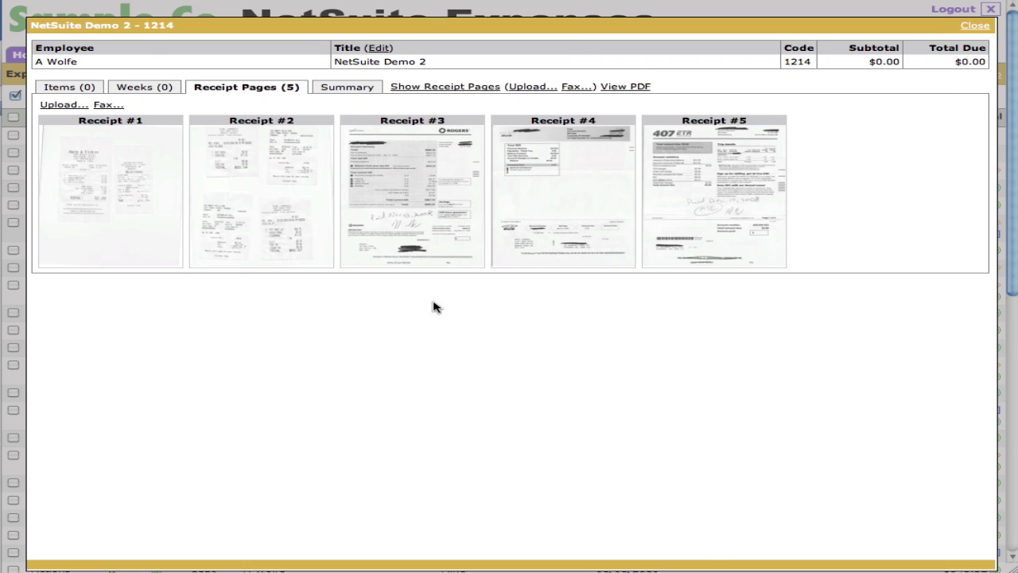
left_click(69, 87)
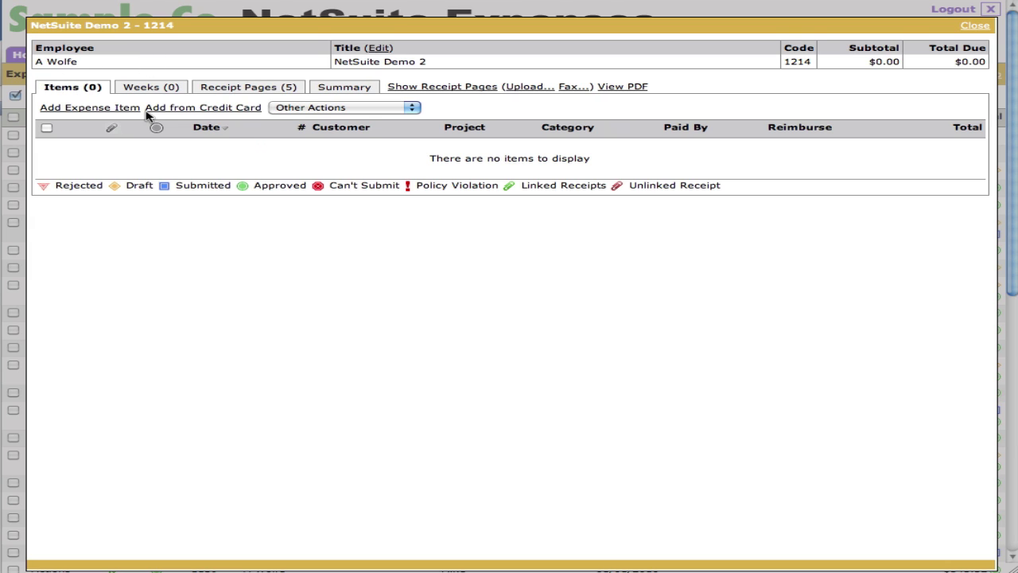
left_click(106, 110)
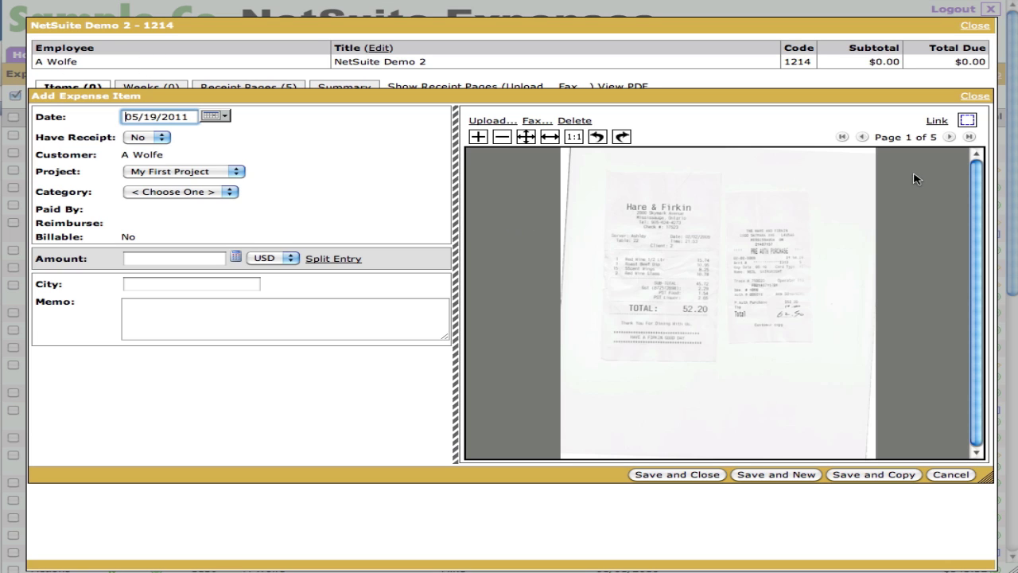
left_click(964, 121)
left_click_drag(727, 221, 834, 351)
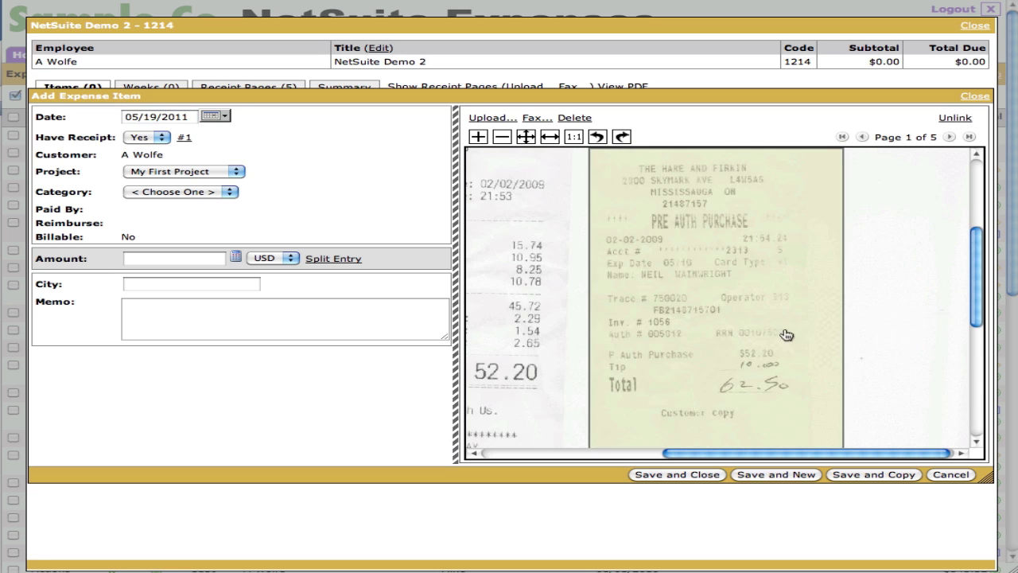
left_click(188, 194)
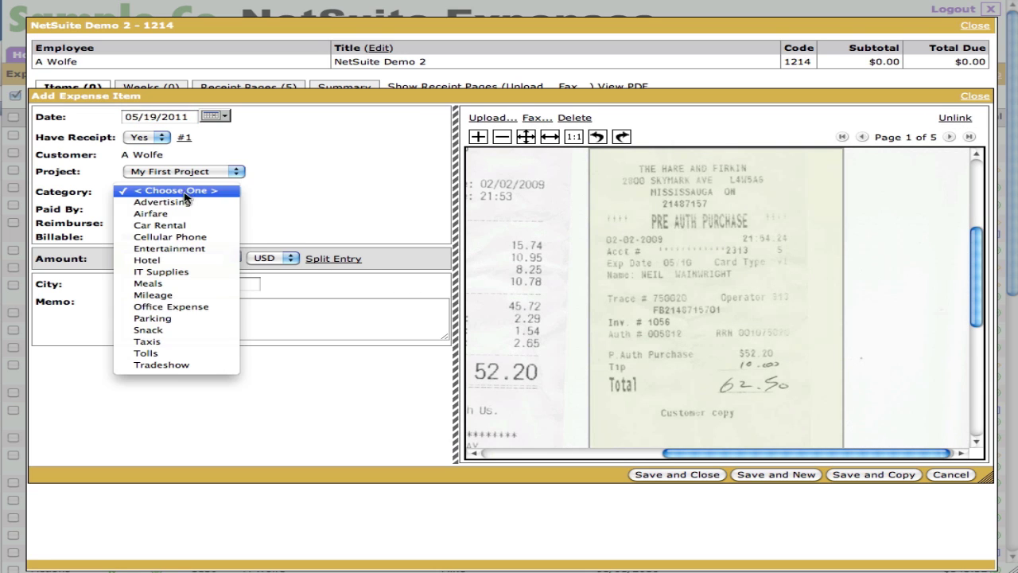
left_click(181, 283)
left_click(178, 271)
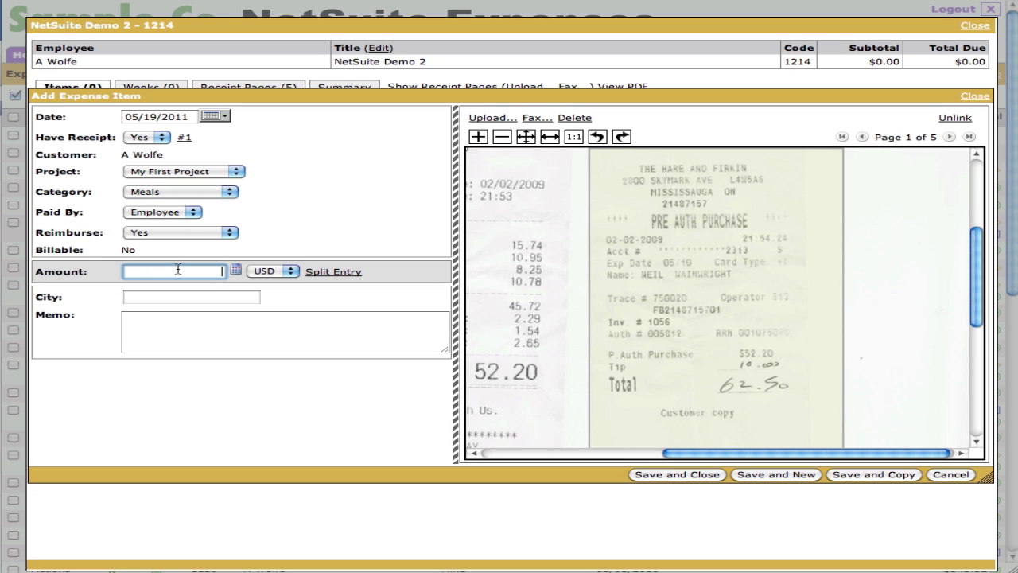
type("62.50")
left_click(366, 174)
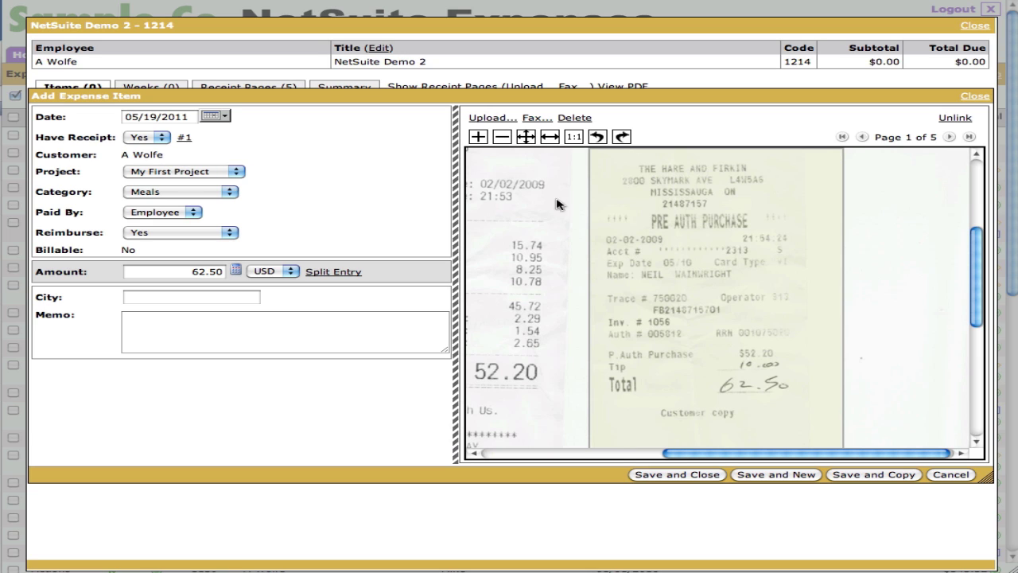
- Save the first item, start a new one and link it to The Abbot Pub receipt on page 2
left_click(776, 475)
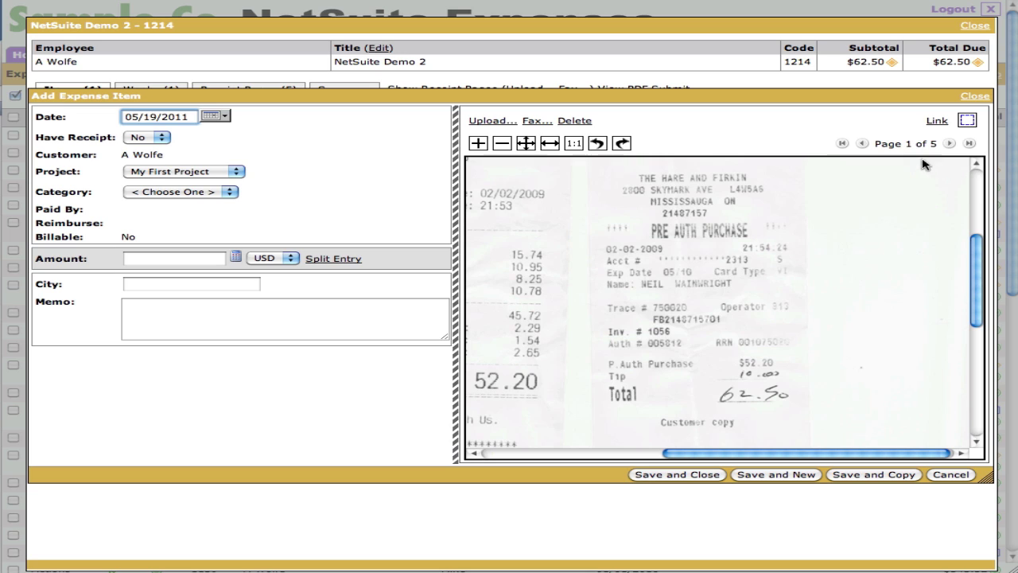
left_click(949, 144)
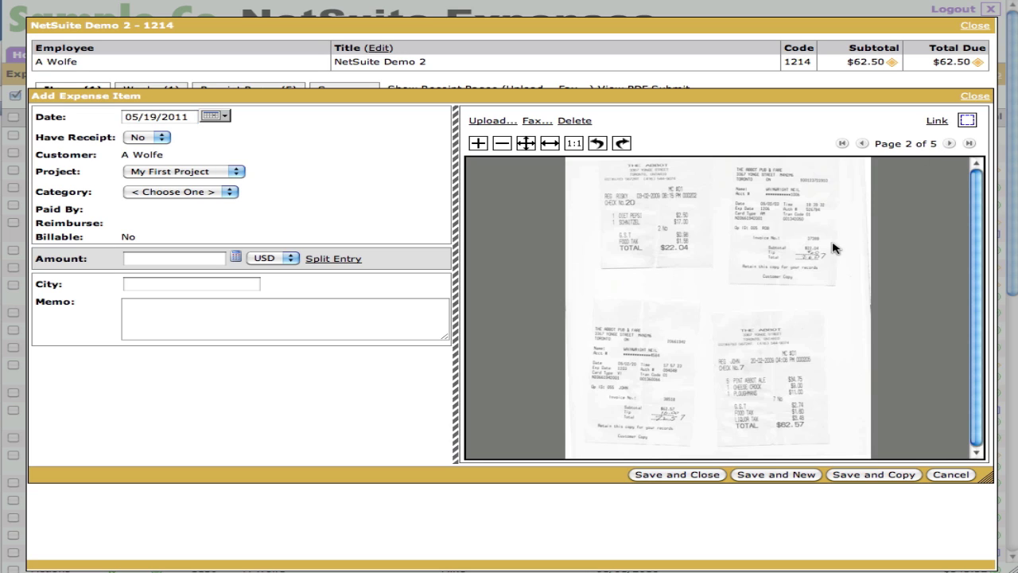
left_click(806, 254)
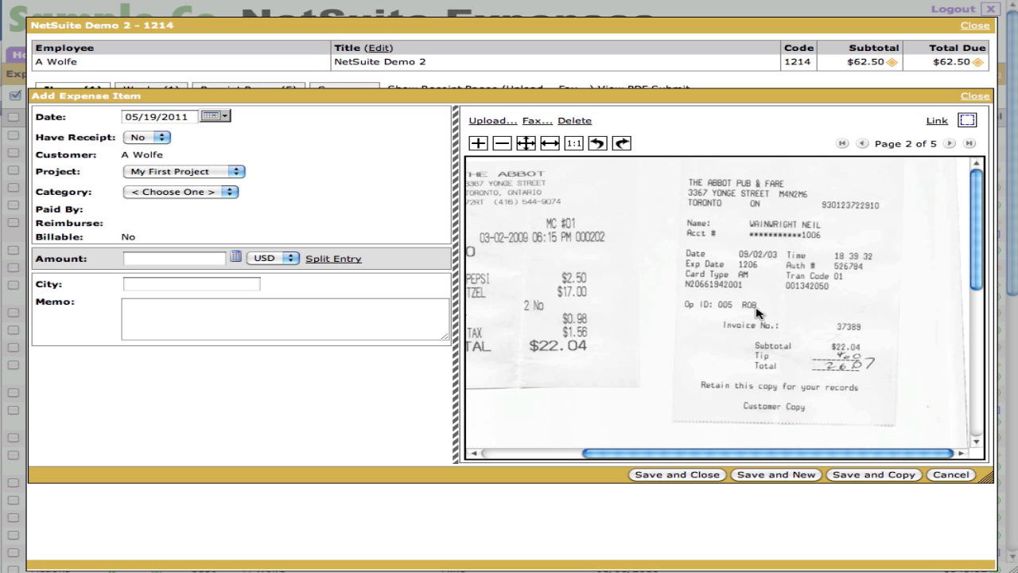
left_click(967, 120)
left_click_drag(674, 170, 895, 422)
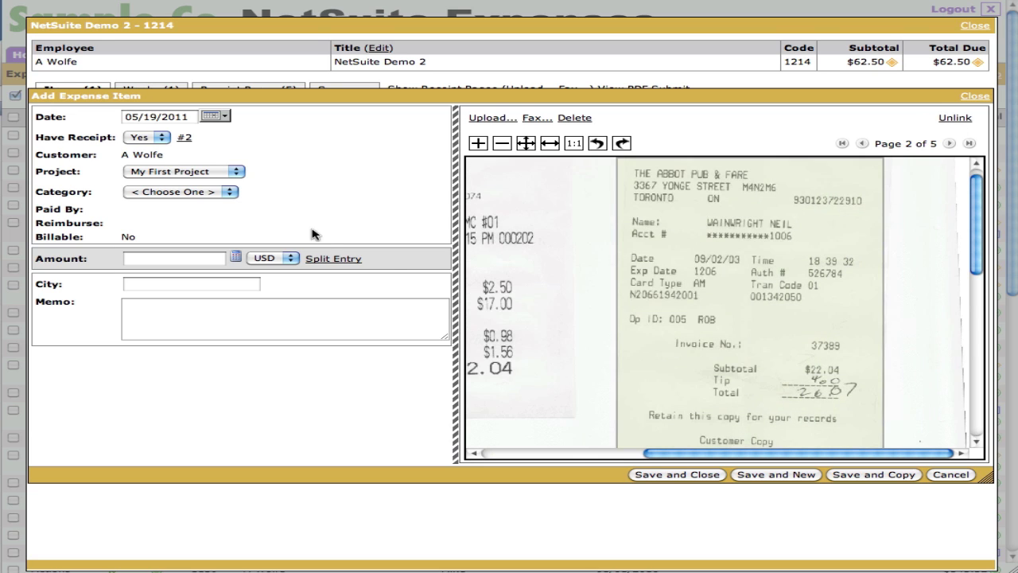
- Set the new item's category to Meals, amount 26.07, and keep USD as currency
left_click(201, 193)
left_click(159, 283)
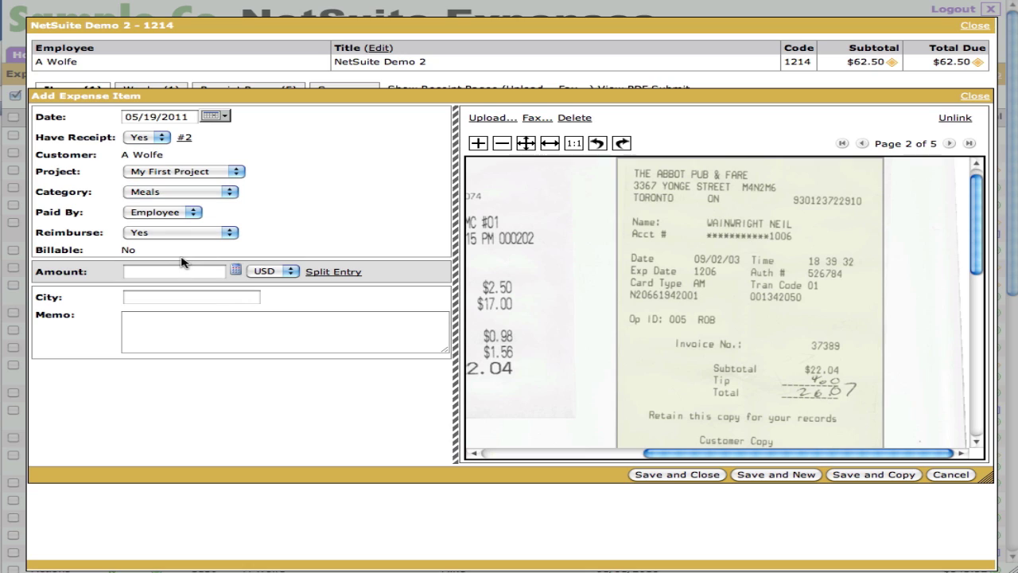
left_click(180, 272)
type("26.07")
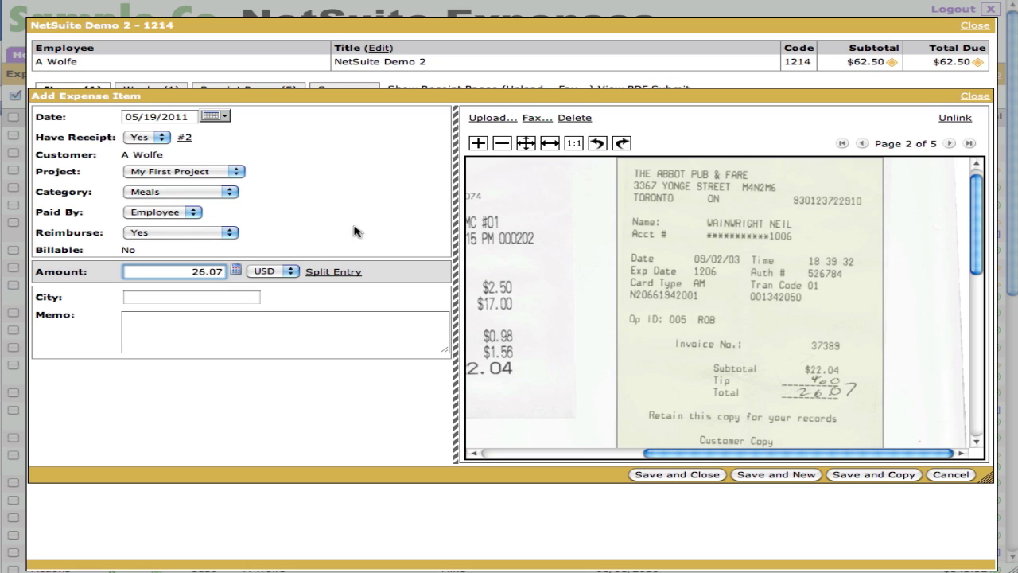
left_click(376, 217)
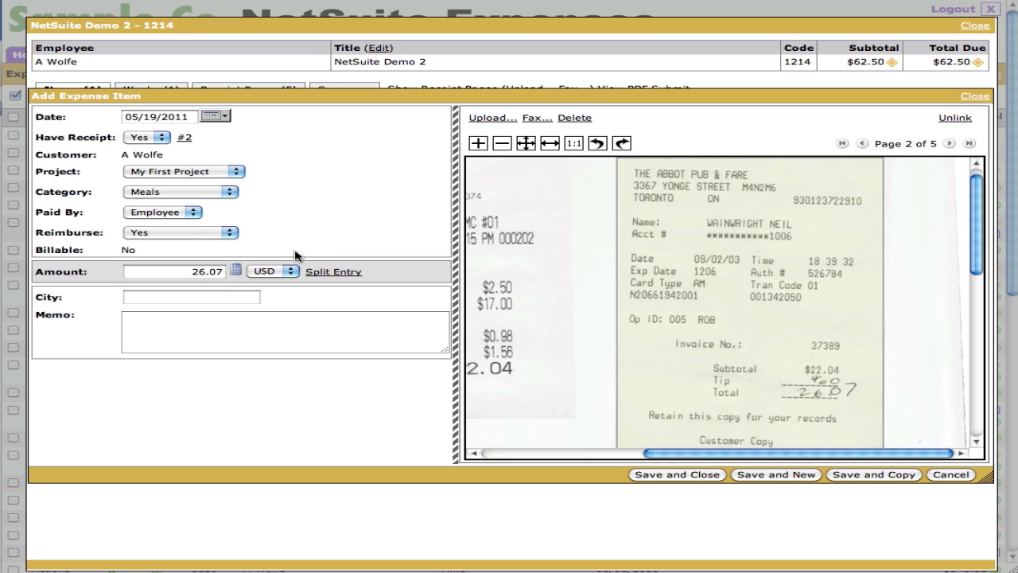
left_click(287, 272)
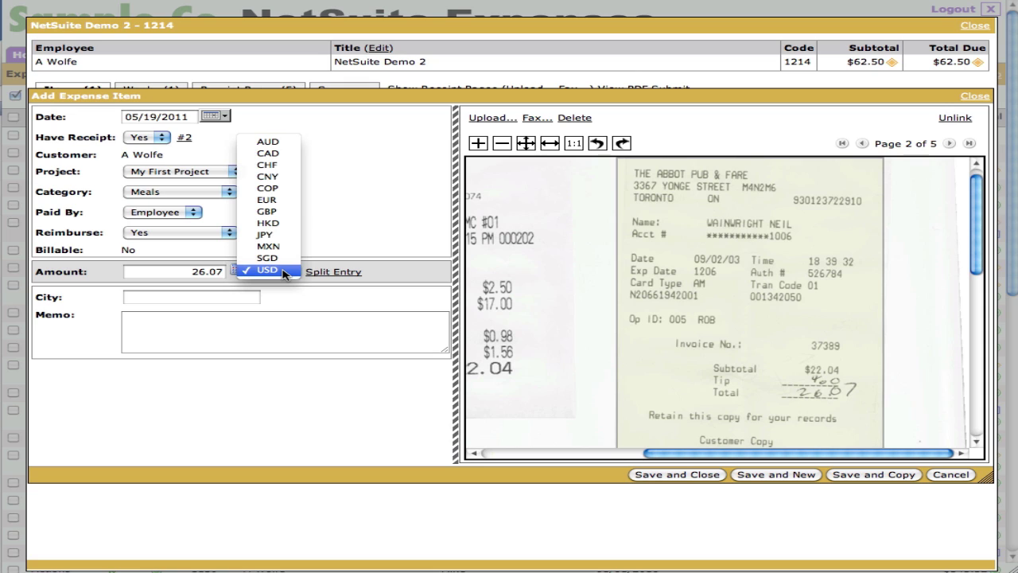
left_click(283, 271)
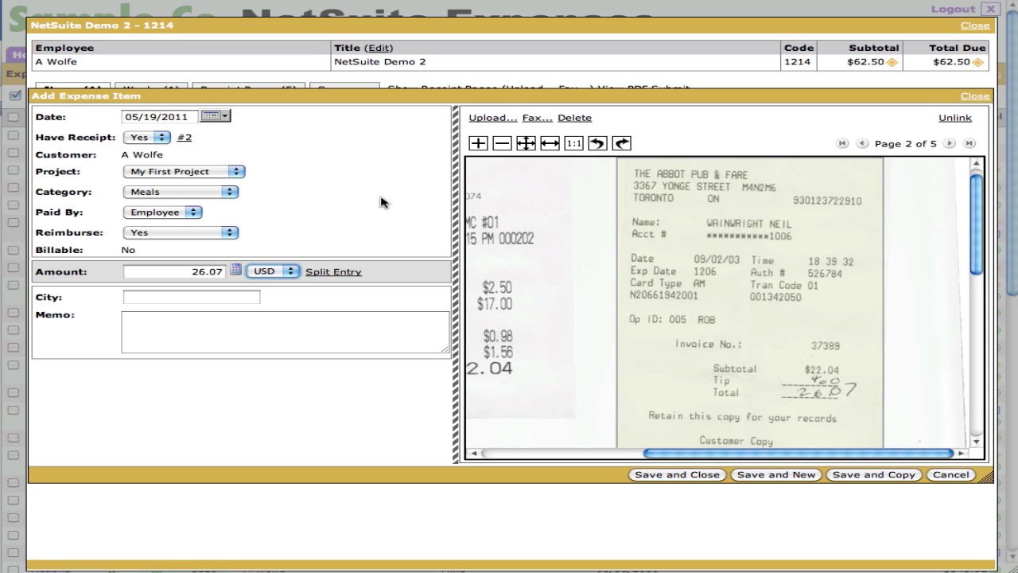
- Save the 26.07 item and link a new item to the receipt with the $62.57 subtotal
left_click(800, 474)
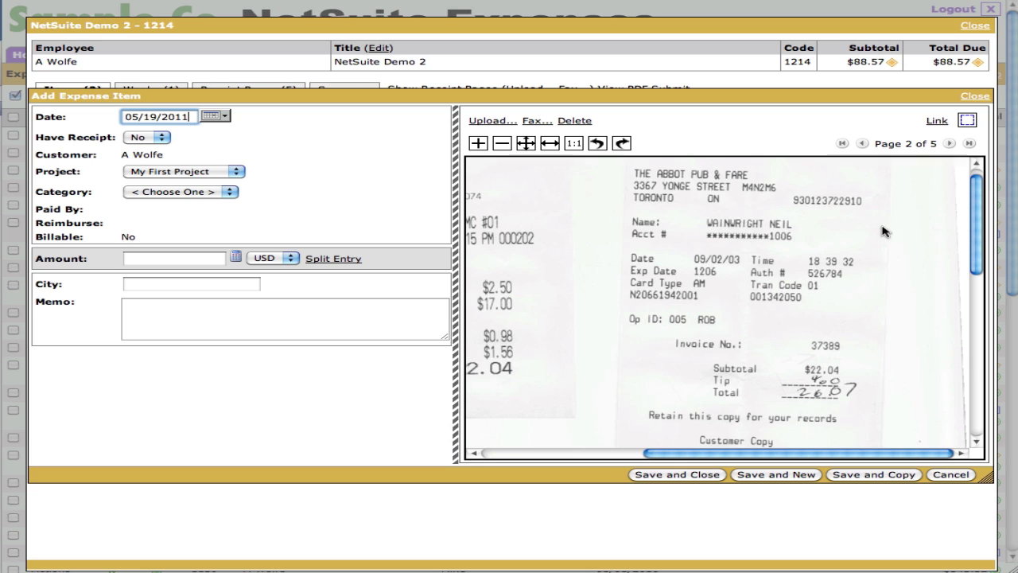
scroll(773, 241, "down", 10)
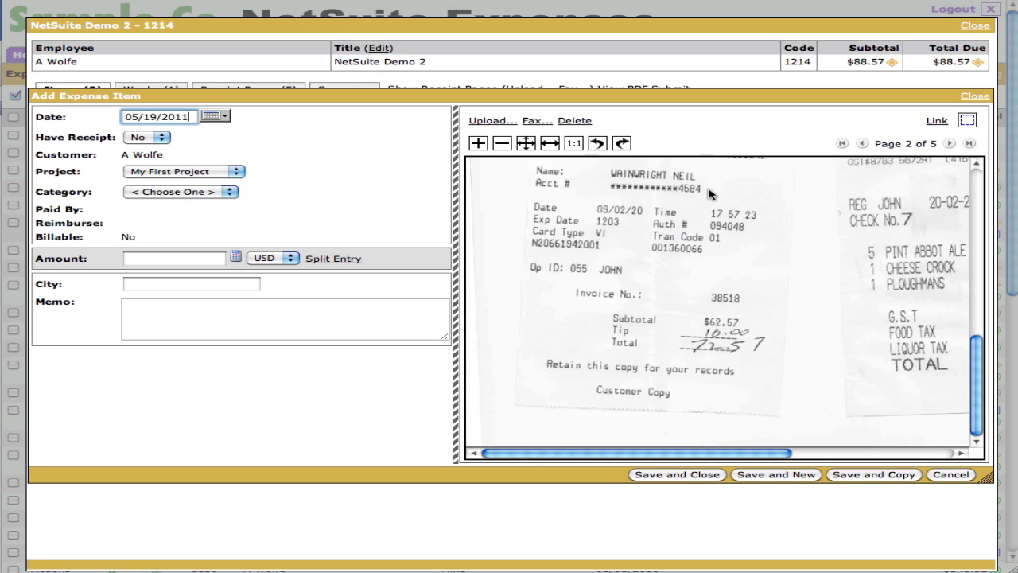
scroll(711, 193, "up", 1)
left_click(967, 120)
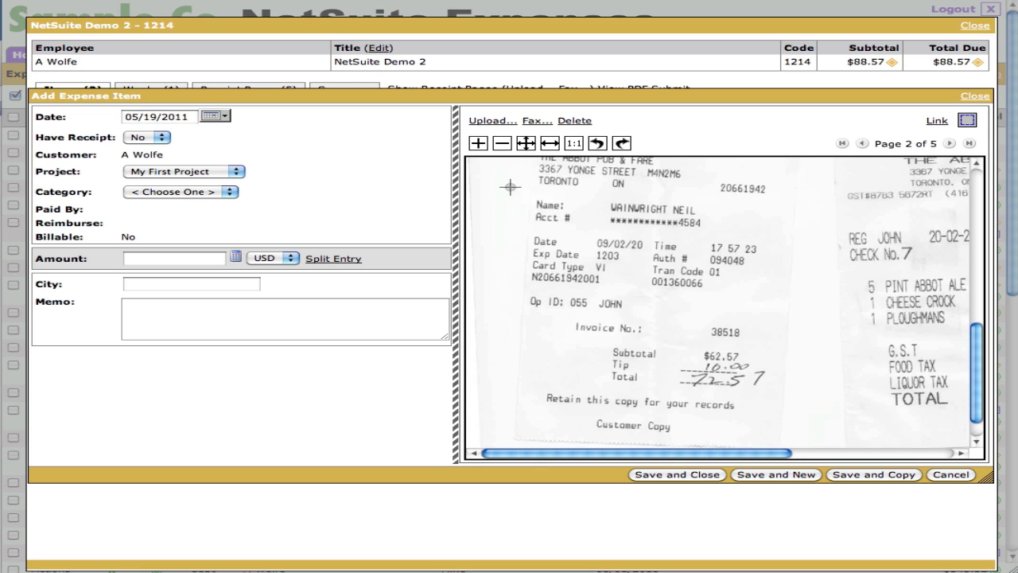
left_click_drag(531, 163, 784, 431)
- Make the new item a Meals expense of 72.57 and save and close it
left_click(217, 193)
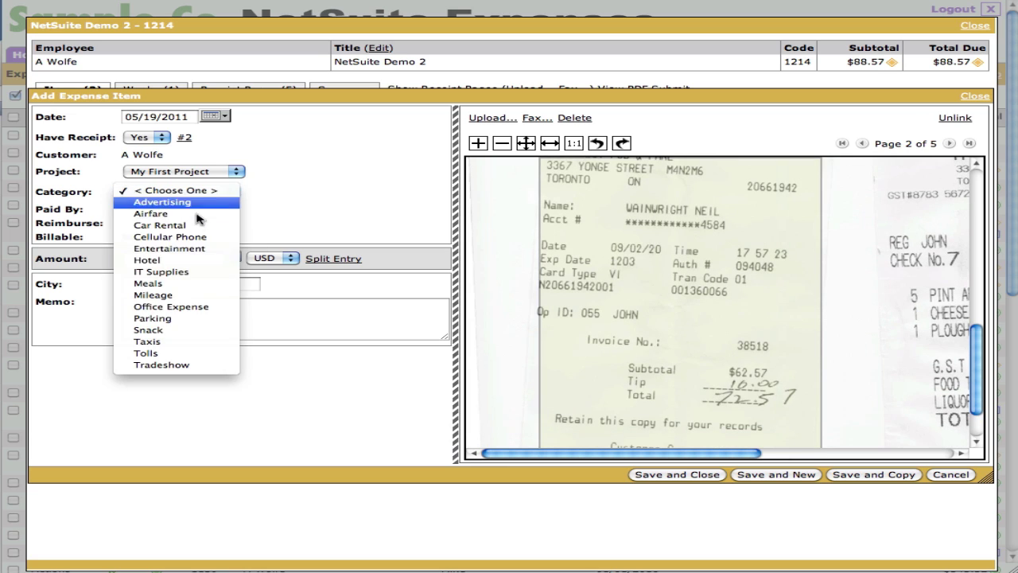
left_click(184, 280)
left_click(183, 271)
type("72.57")
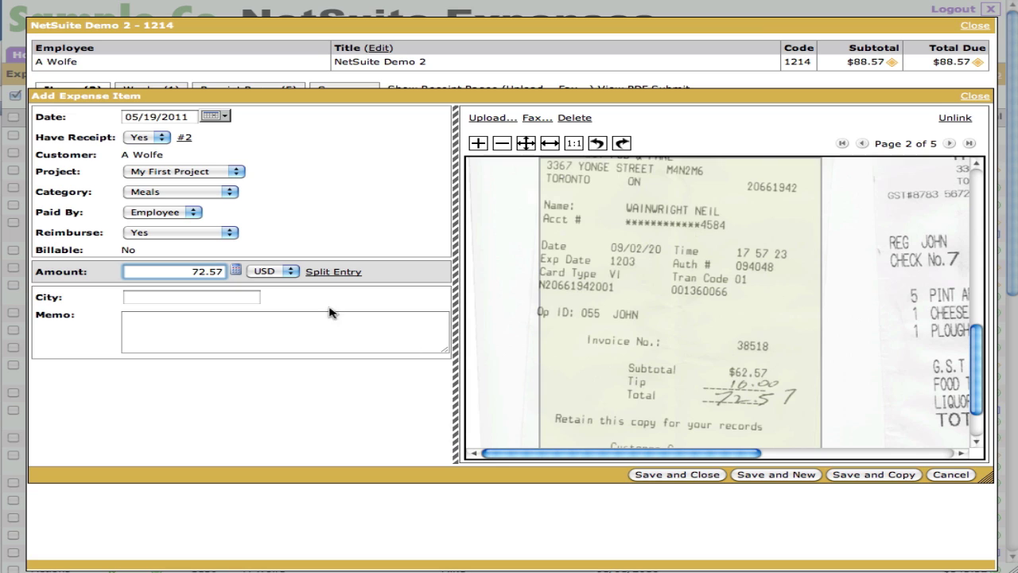
left_click(677, 474)
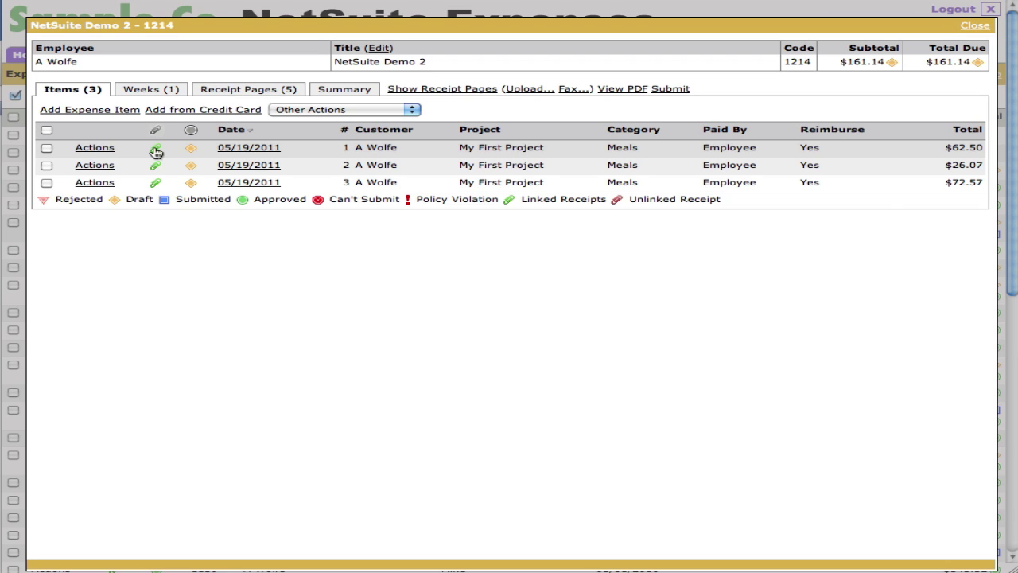
- Show the first item's linked $62.50 receipt enlarged below the list, then uncheck its row
left_click(156, 151)
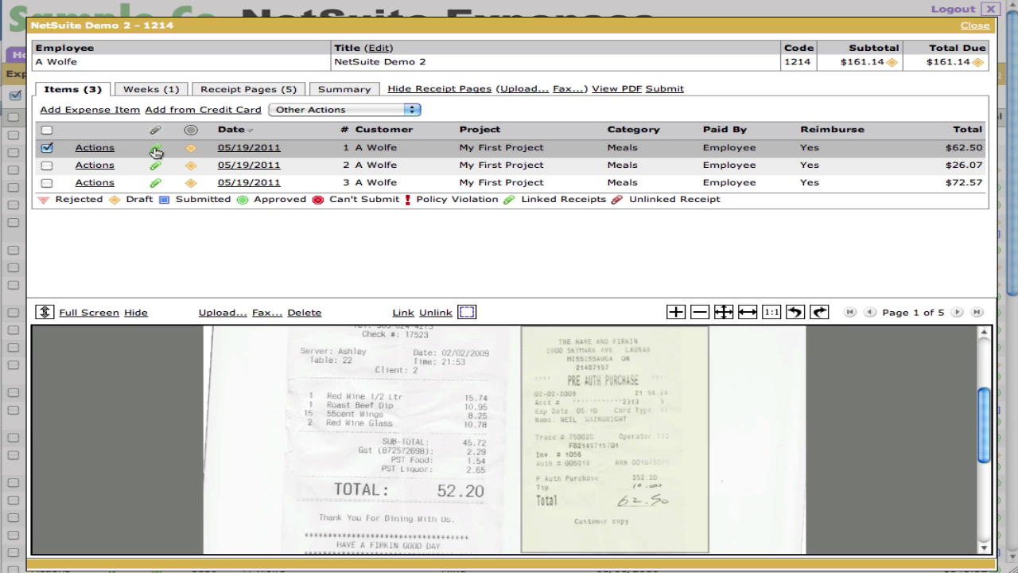
left_click(677, 313)
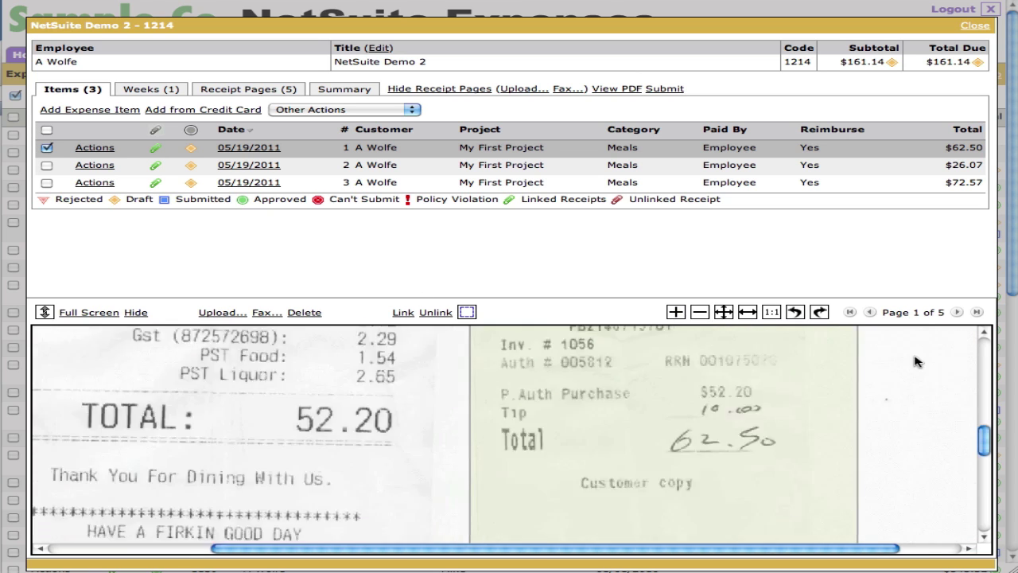
scroll(916, 373, "down", 1)
scroll(918, 390, "up", 1)
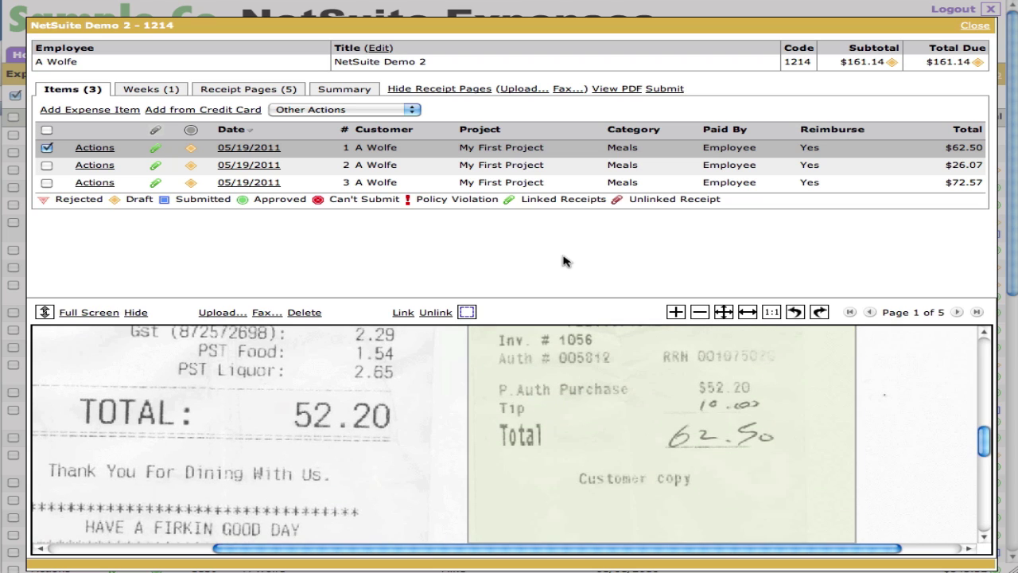
left_click(47, 148)
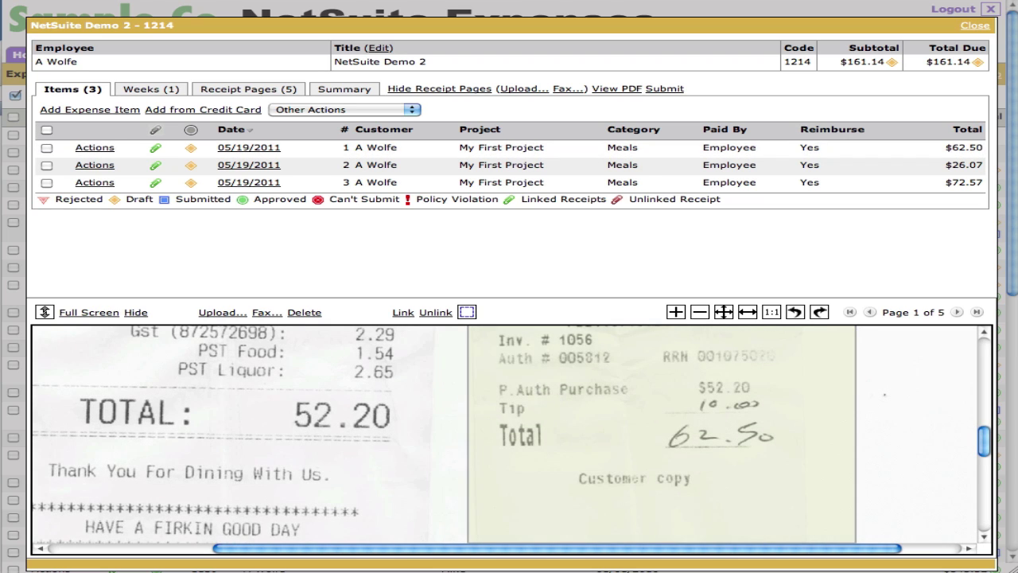
- Sync the phone's reports and open NetSuite Demo 2's expense items
left_click(641, 133)
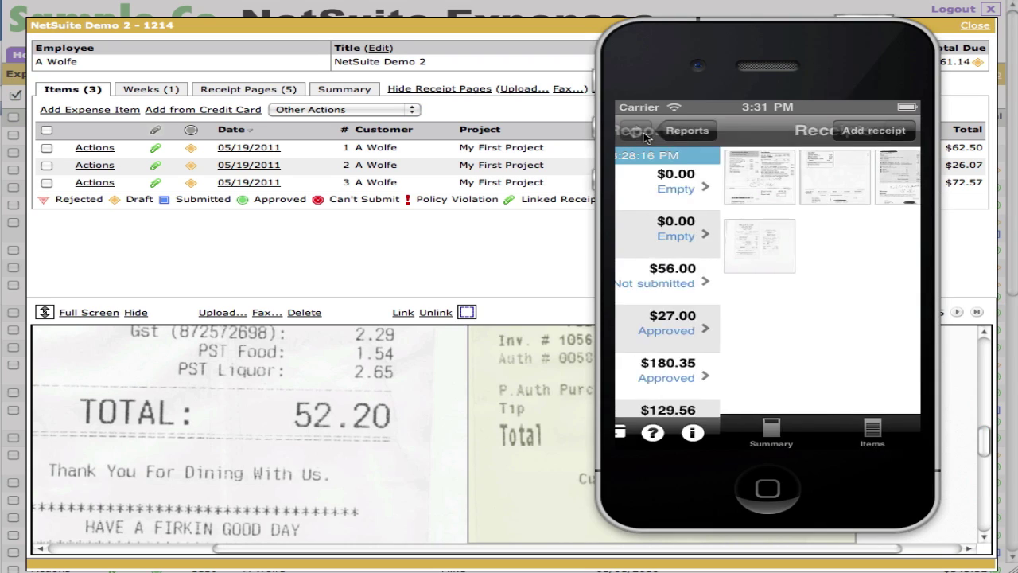
left_click(637, 133)
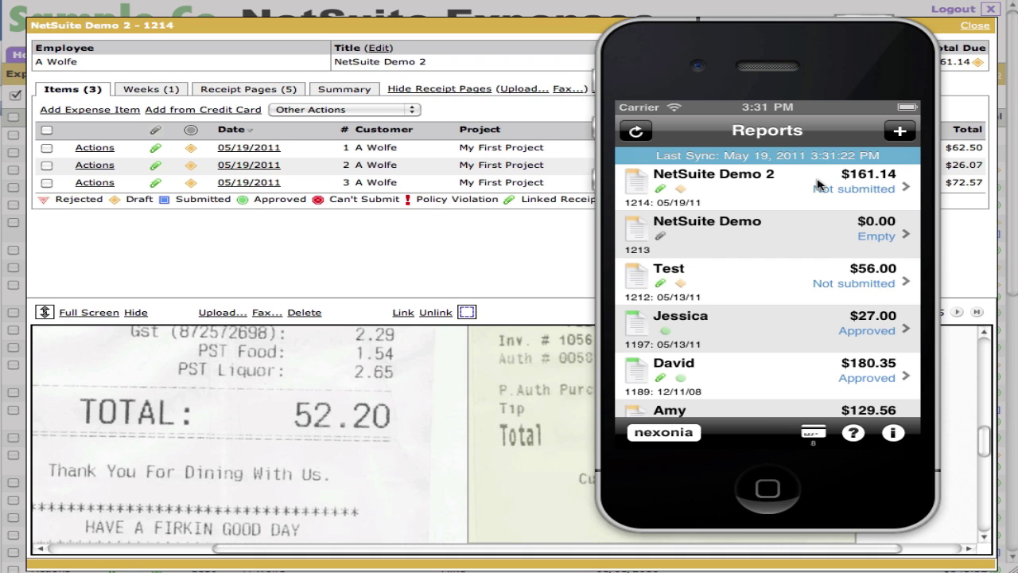
left_click(809, 186)
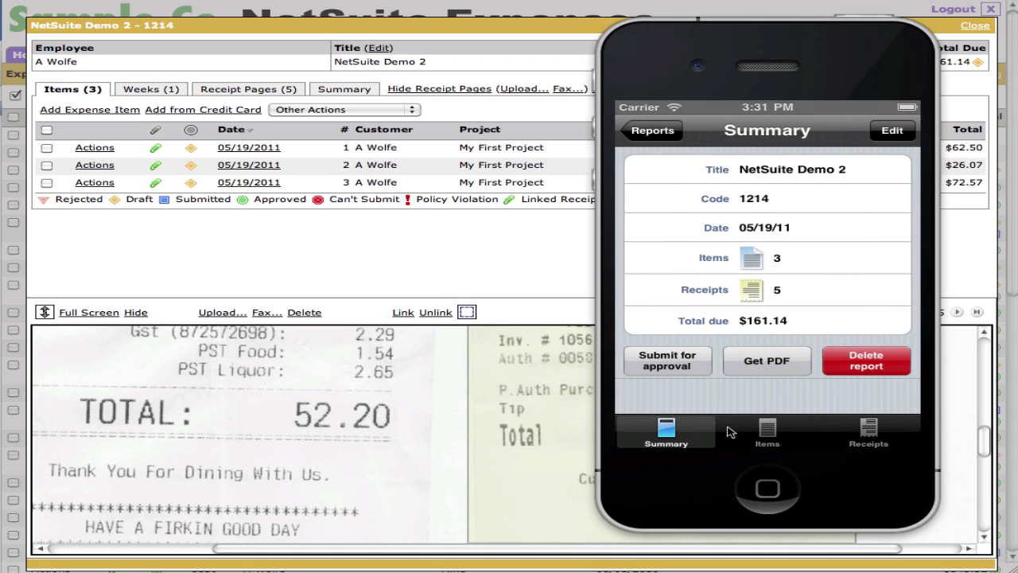
left_click(767, 434)
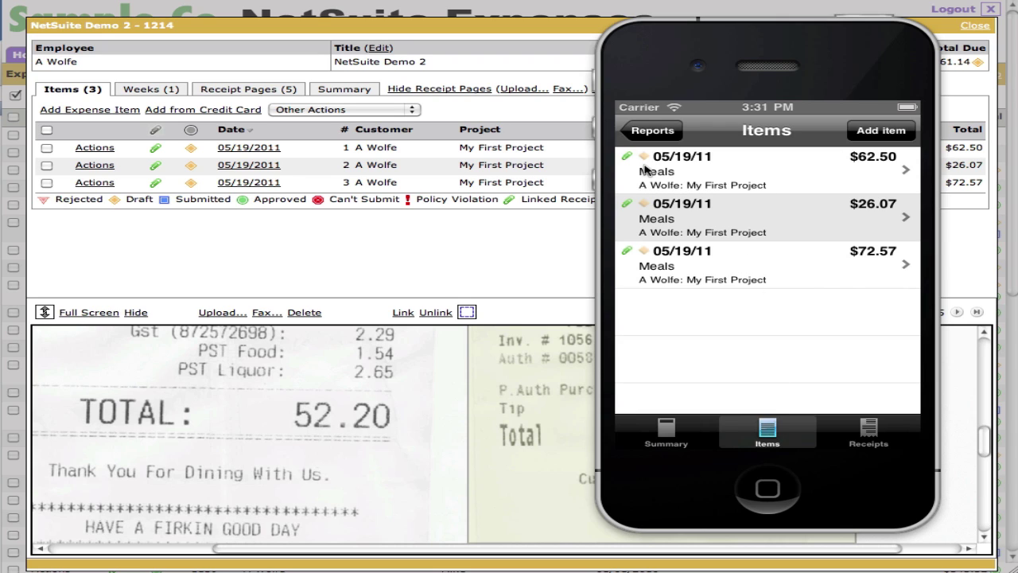
- Review item #1 ($62.50) and its linked receipt full size, then return to the items list
left_click(671, 171)
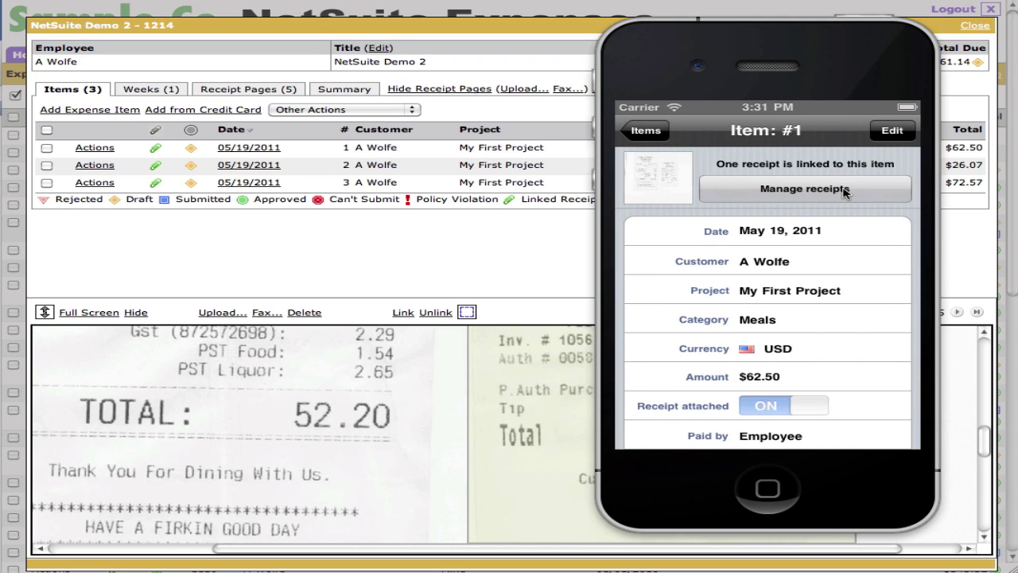
left_click(826, 191)
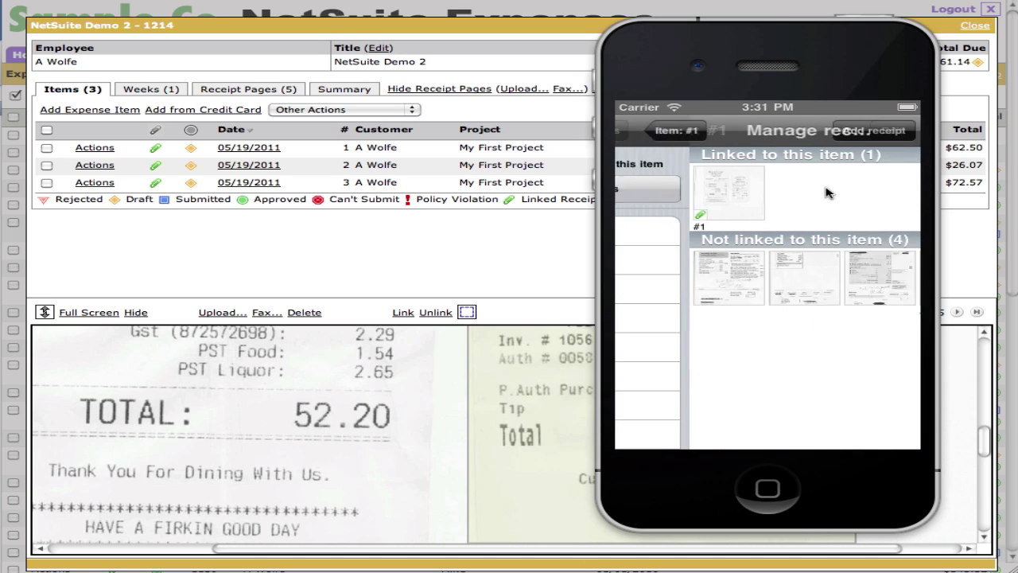
left_click(670, 193)
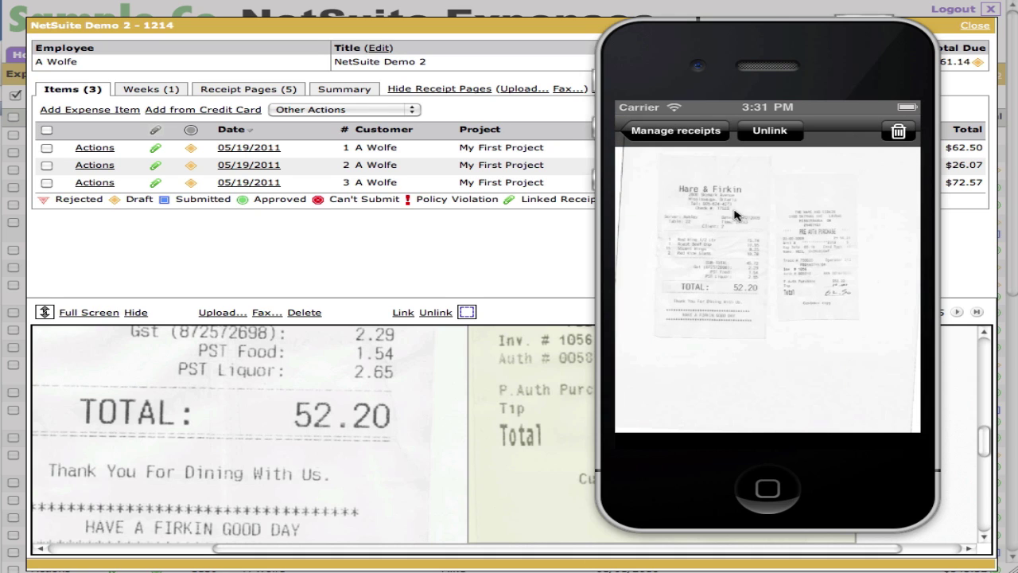
left_click(673, 133)
left_click(663, 133)
left_click(658, 134)
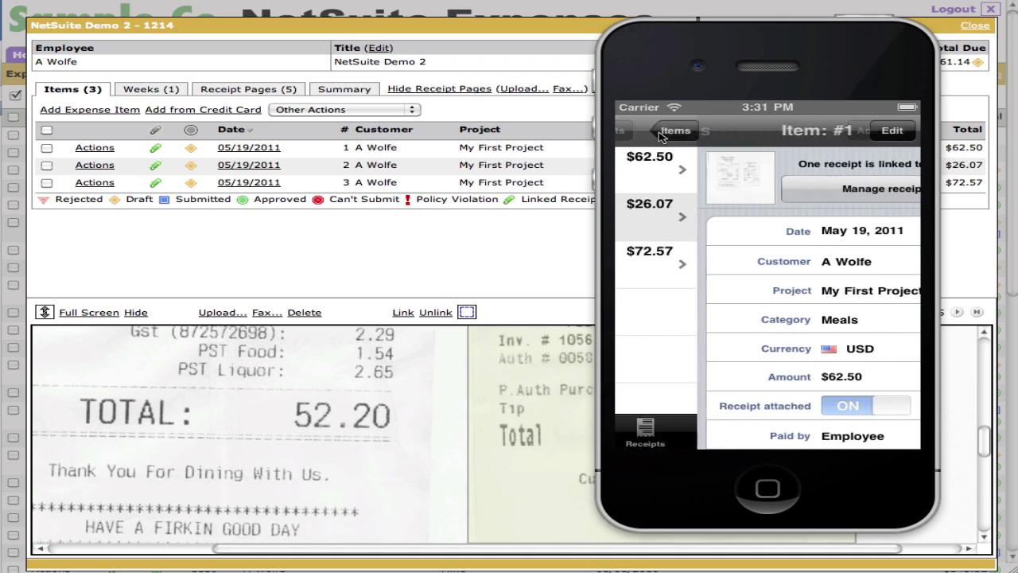
- Submit NetSuite Demo 2 for approval from its Summary, syncing and submitting immediately
left_click(665, 434)
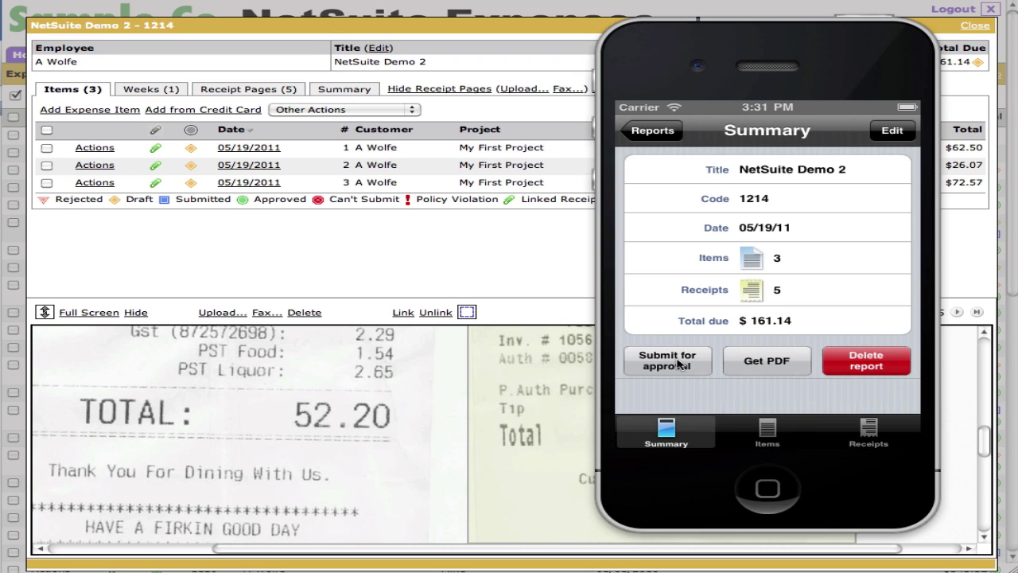
left_click(678, 362)
left_click(824, 264)
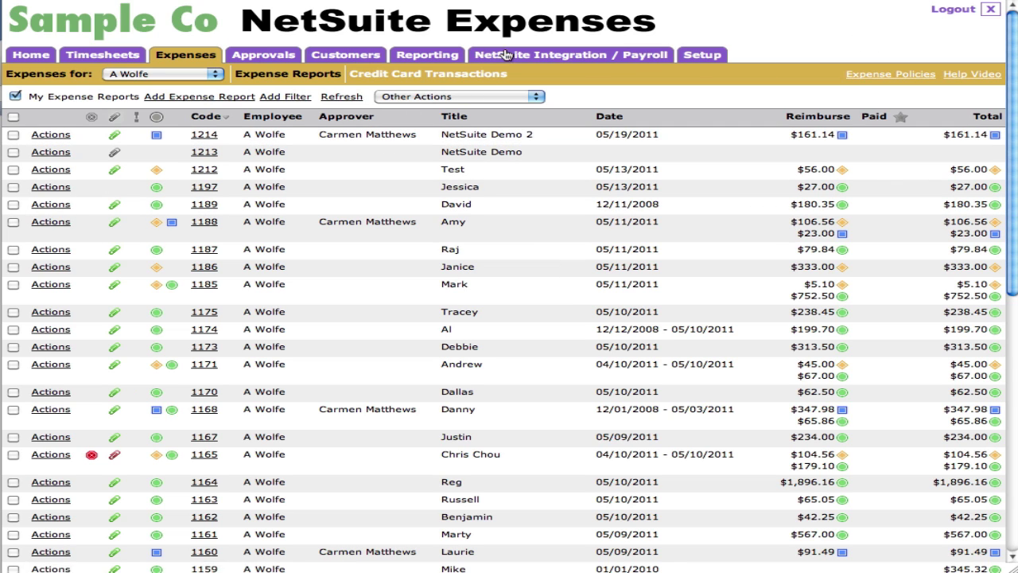
- Log out, impersonate the approver, and open report 1214 (NetSuite Demo 2) from Approvals
left_click(952, 11)
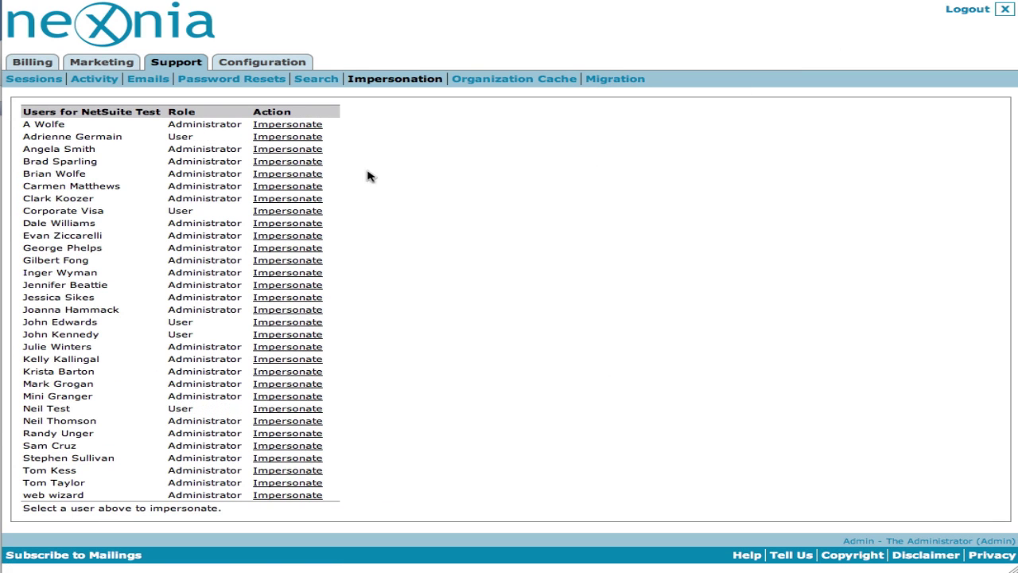
left_click(293, 186)
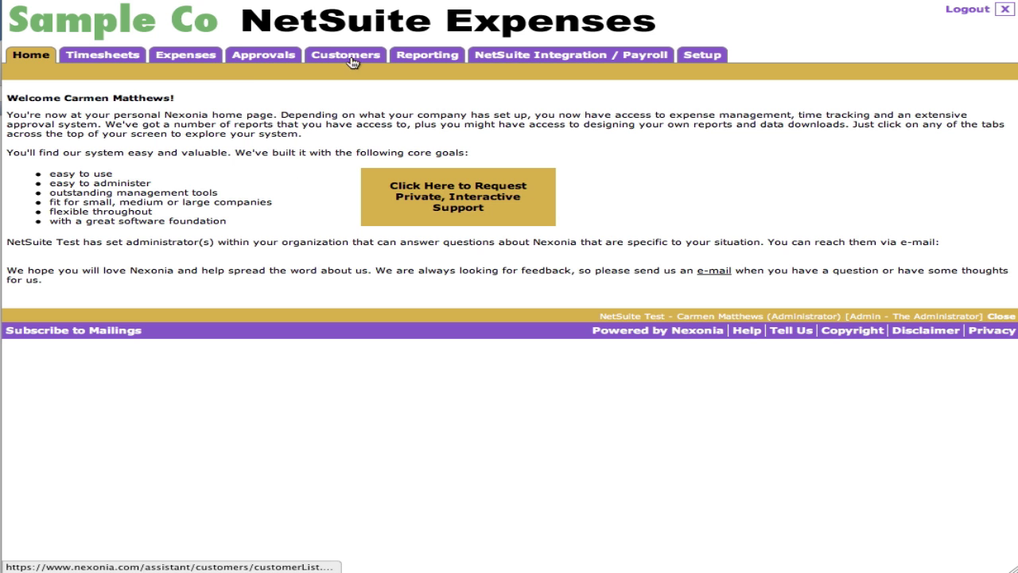
left_click(271, 55)
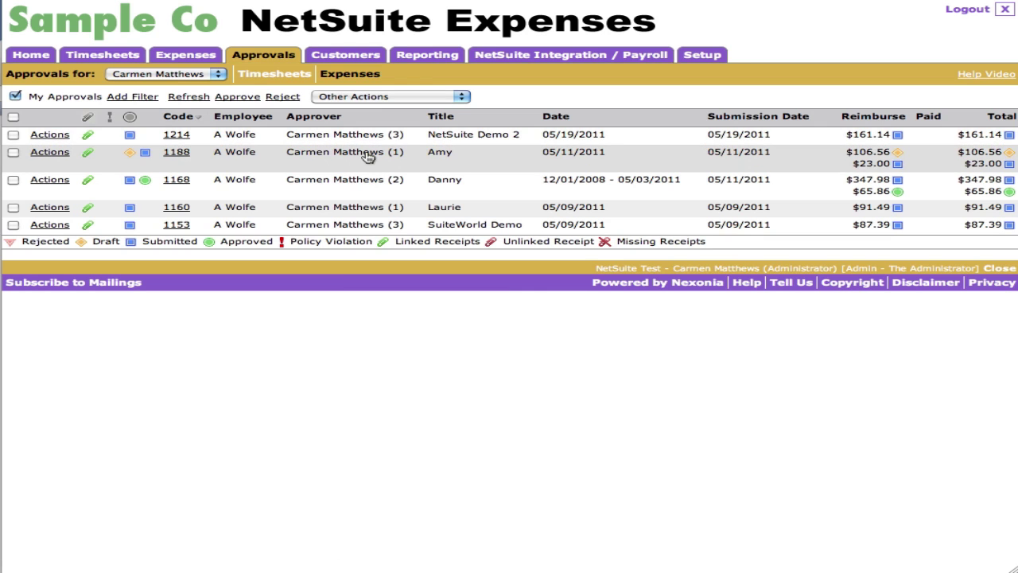
left_click(511, 139)
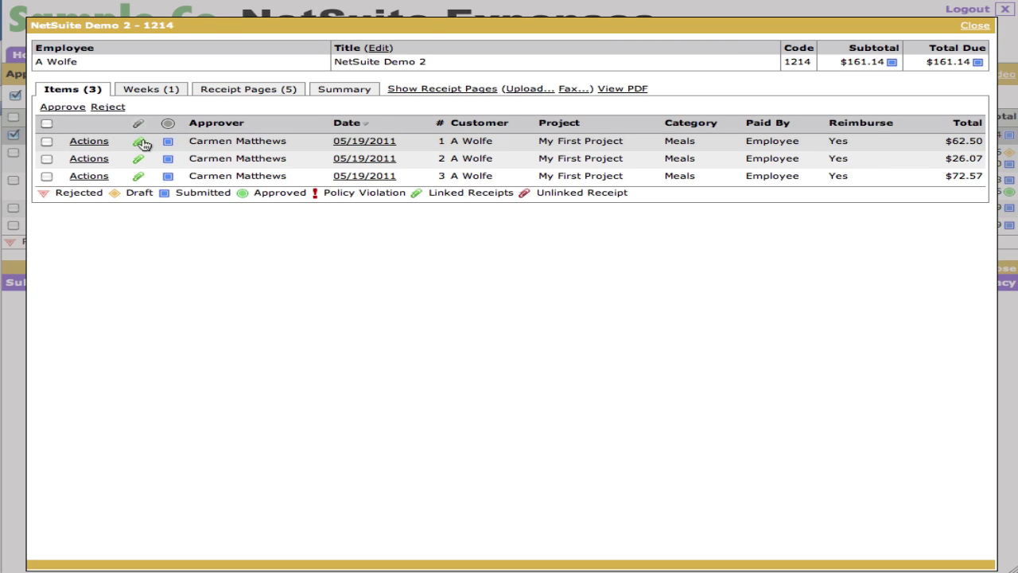
- Display the linked receipt images for all three expense items
left_click(140, 143)
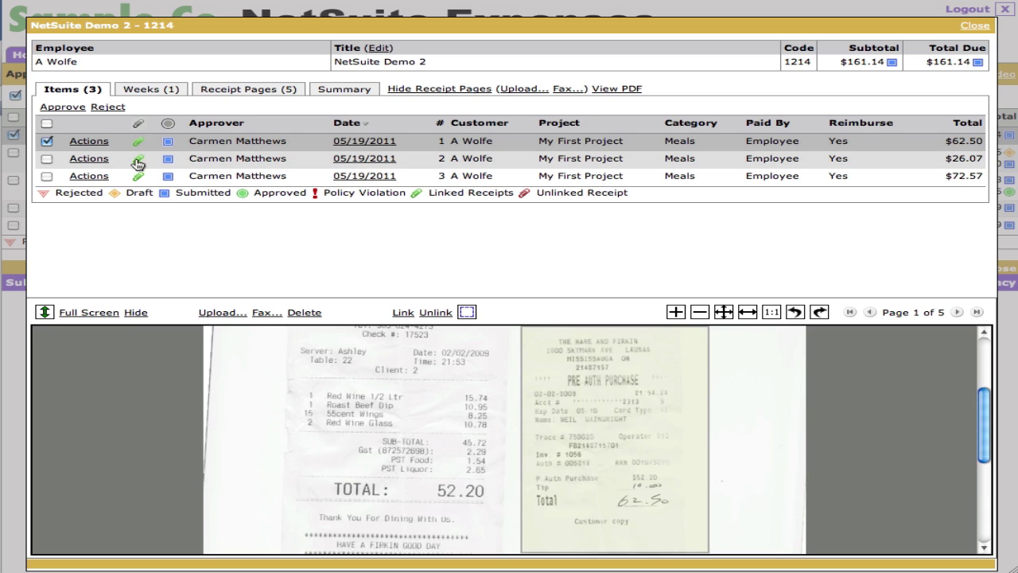
left_click(138, 160)
left_click(138, 178)
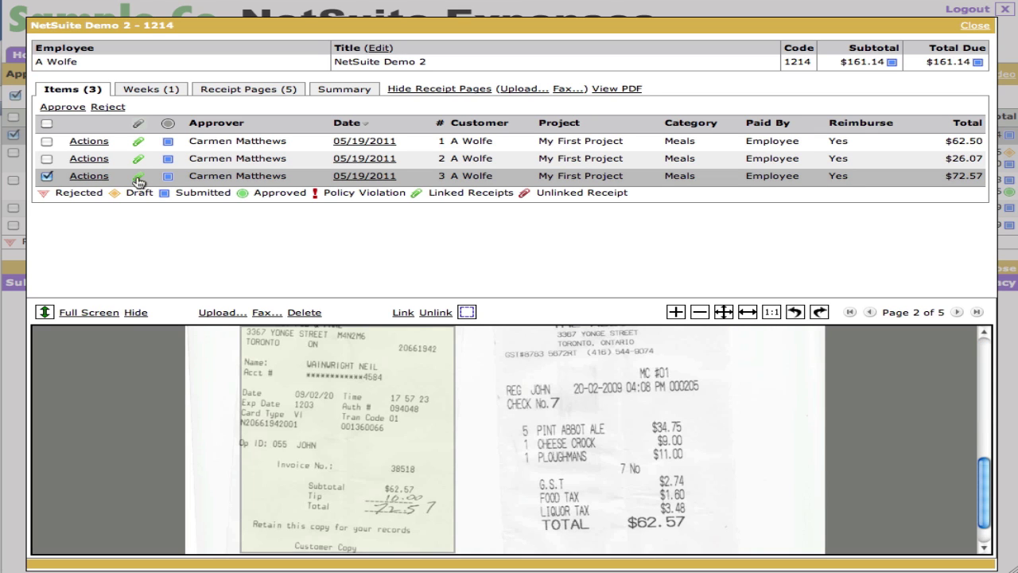
- Select all three items, approve and confirm, and enter the comment 'great, thank you. :)'
left_click(47, 124)
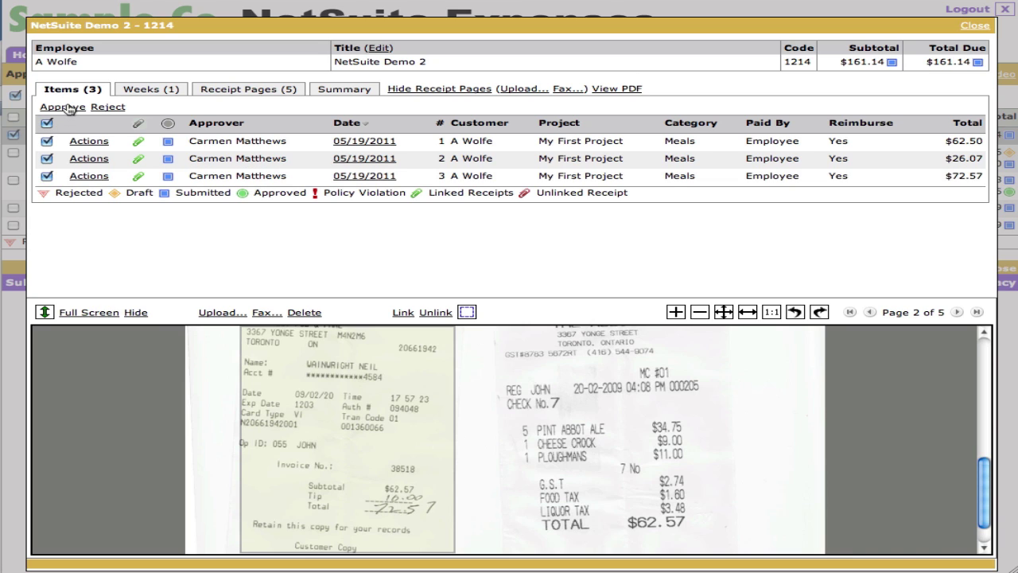
left_click(62, 107)
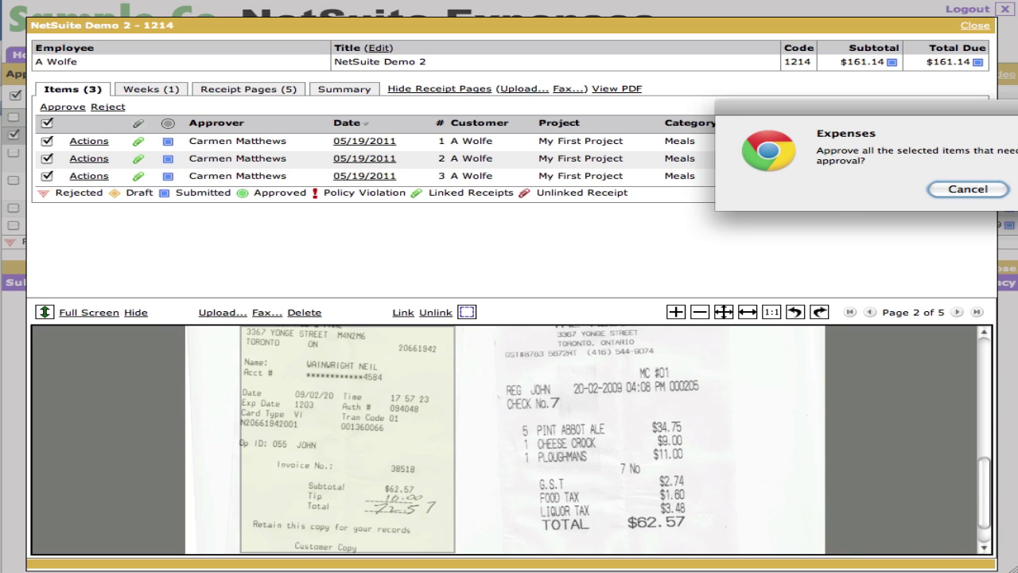
left_click_drag(954, 103, 642, 169)
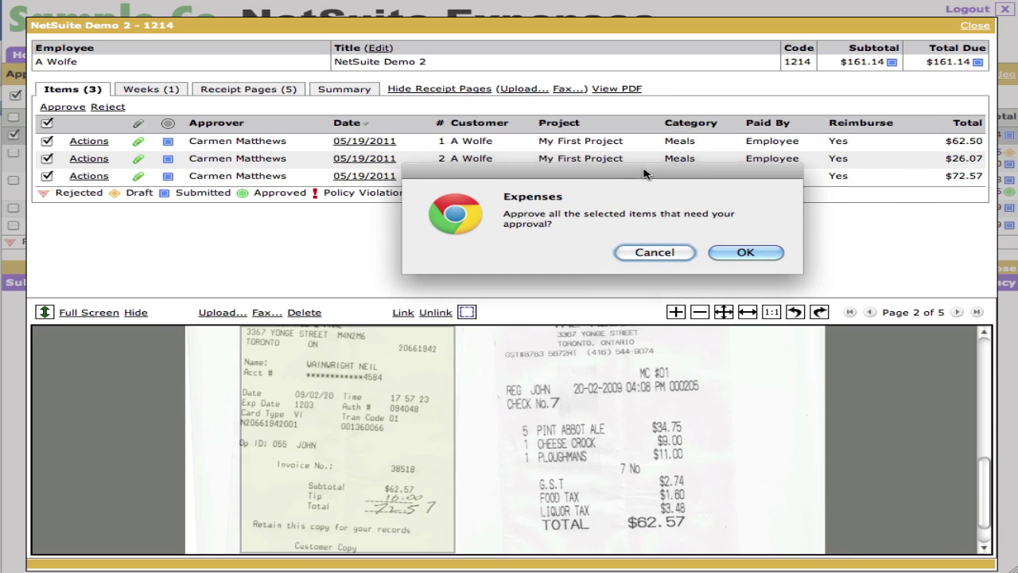
left_click(746, 253)
type("great, thanksy")
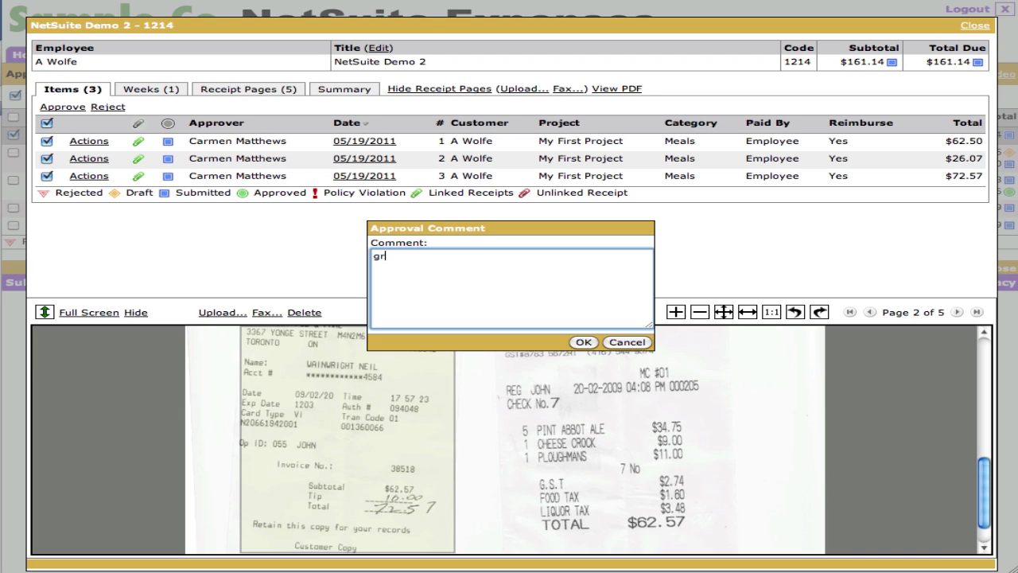
key("BackSpace")
key("BackSpace")
type("you. :)")
- Submit the approval, switch back to the employee's Expense Reports list, and refresh the iPhone app
left_click(584, 342)
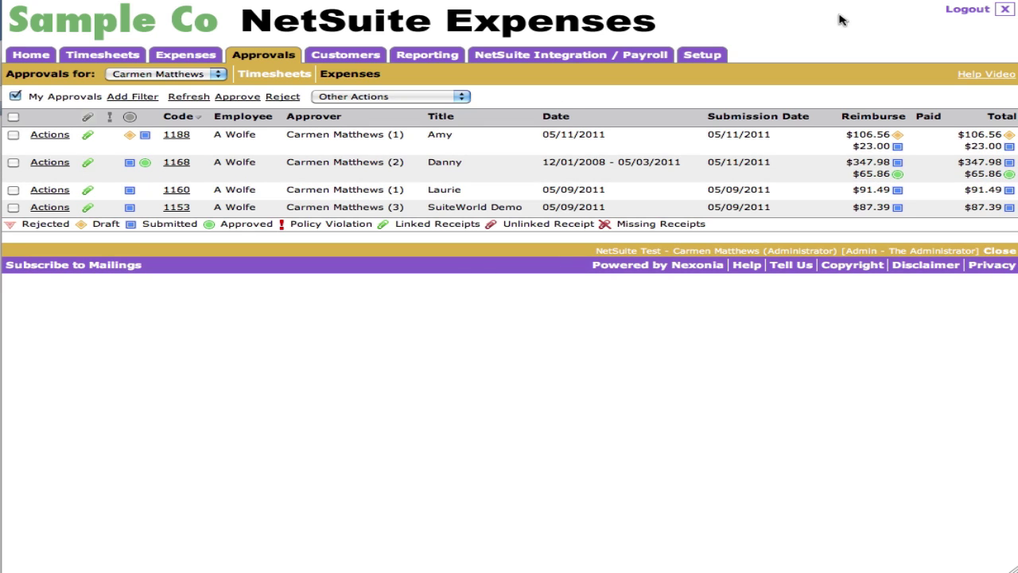
left_click(950, 9)
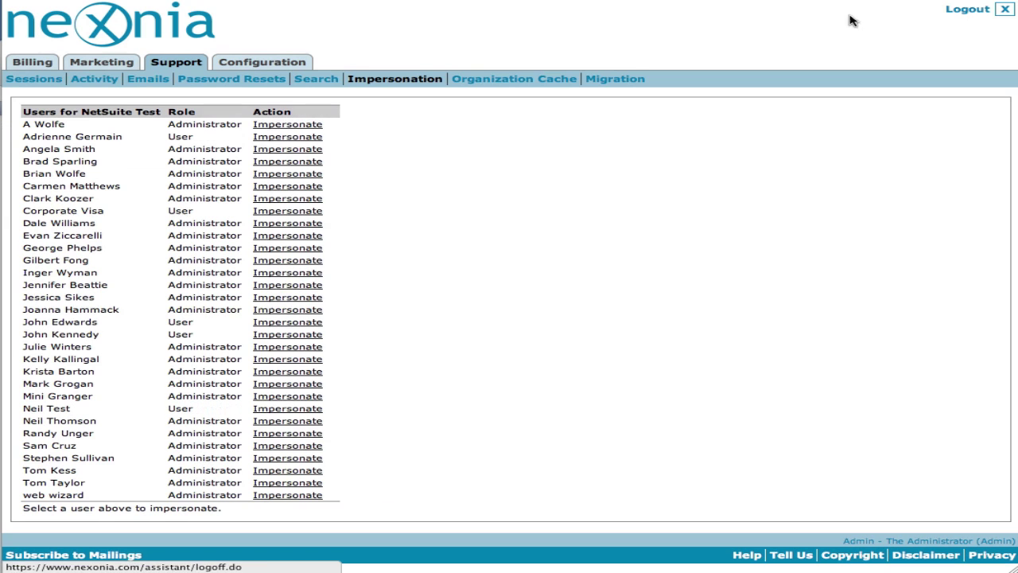
left_click(275, 125)
left_click(183, 57)
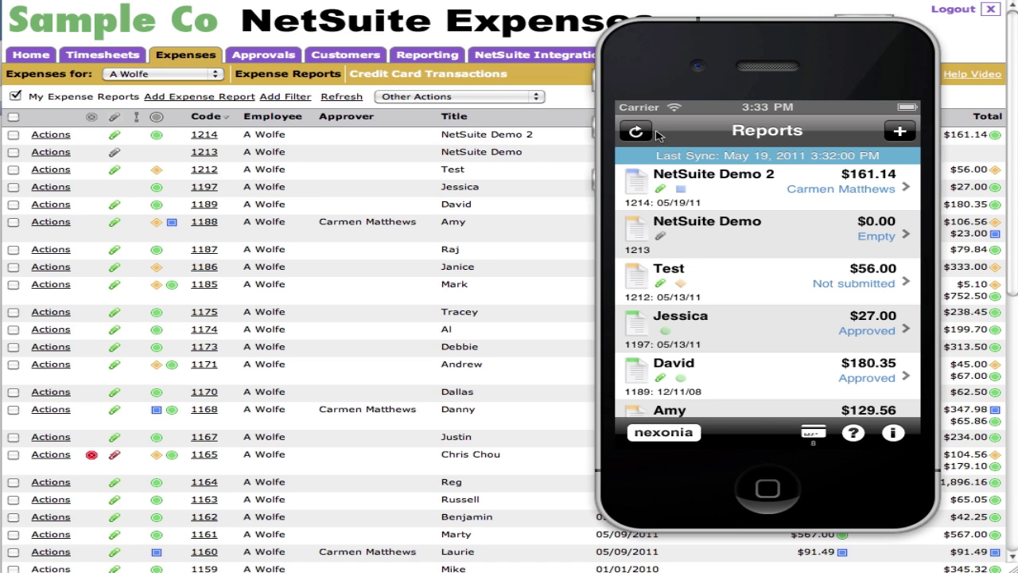
left_click(636, 131)
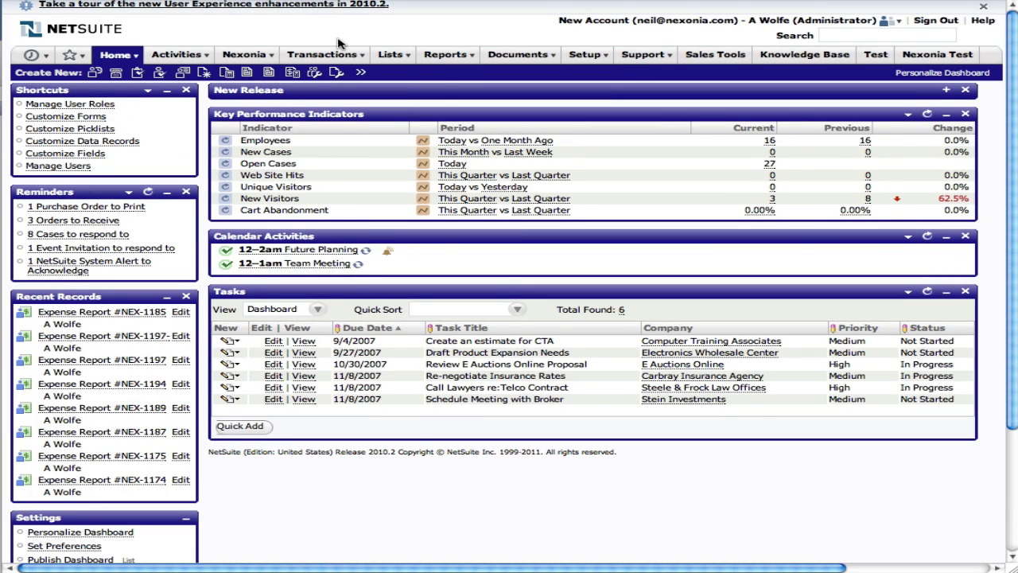
- Open NetSuite's expense report list and highlight report numbers NEX-1197-1 and 1194
mouse_move(334, 54)
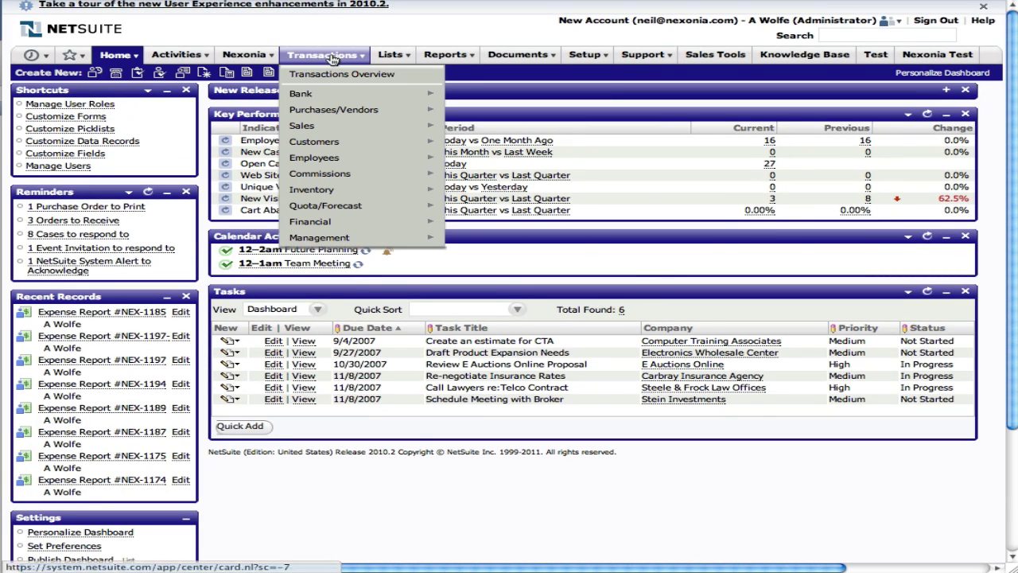
mouse_move(332, 158)
mouse_move(494, 159)
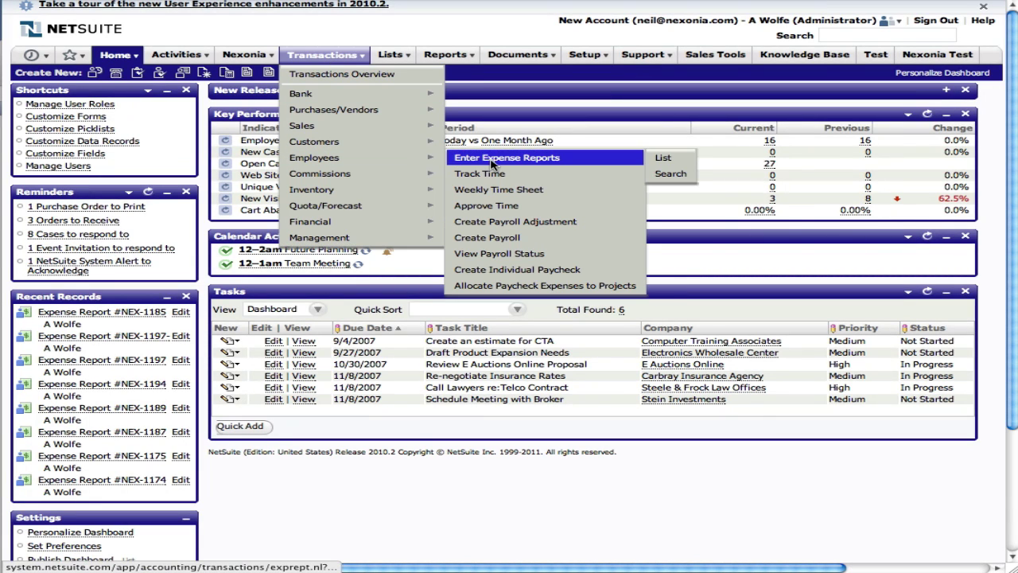
left_click(672, 159)
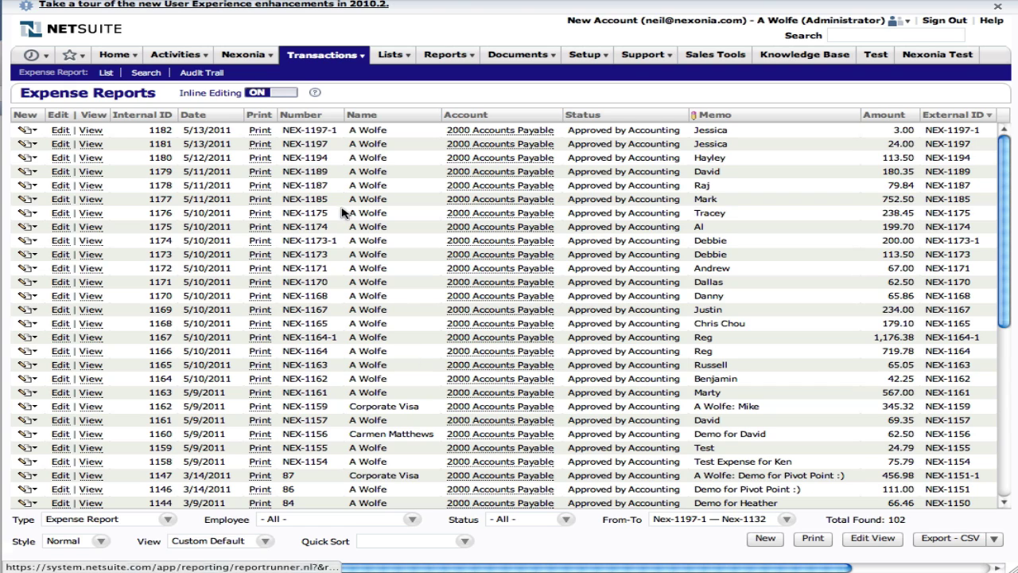
left_click_drag(284, 129, 331, 144)
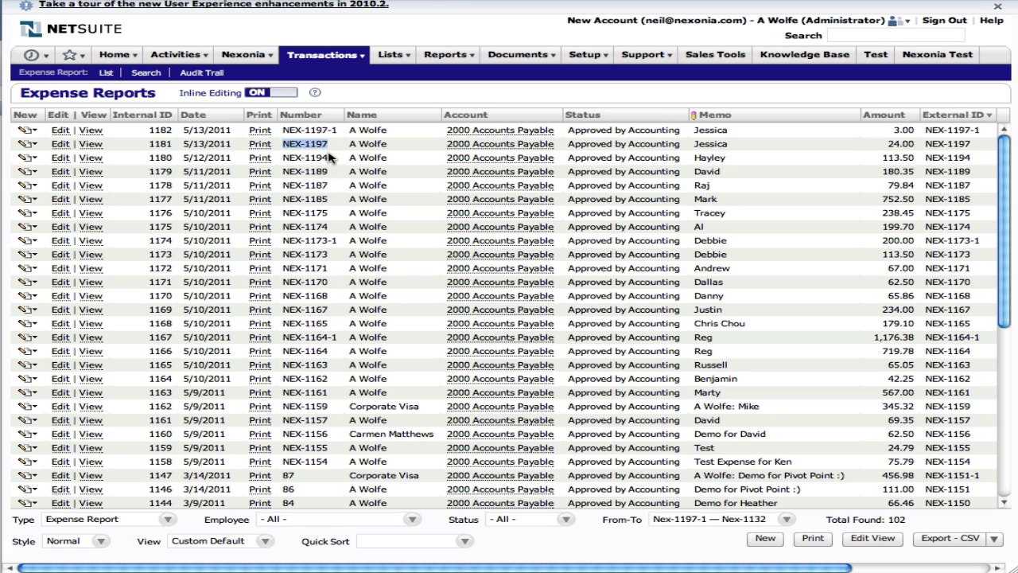
double_click(317, 157)
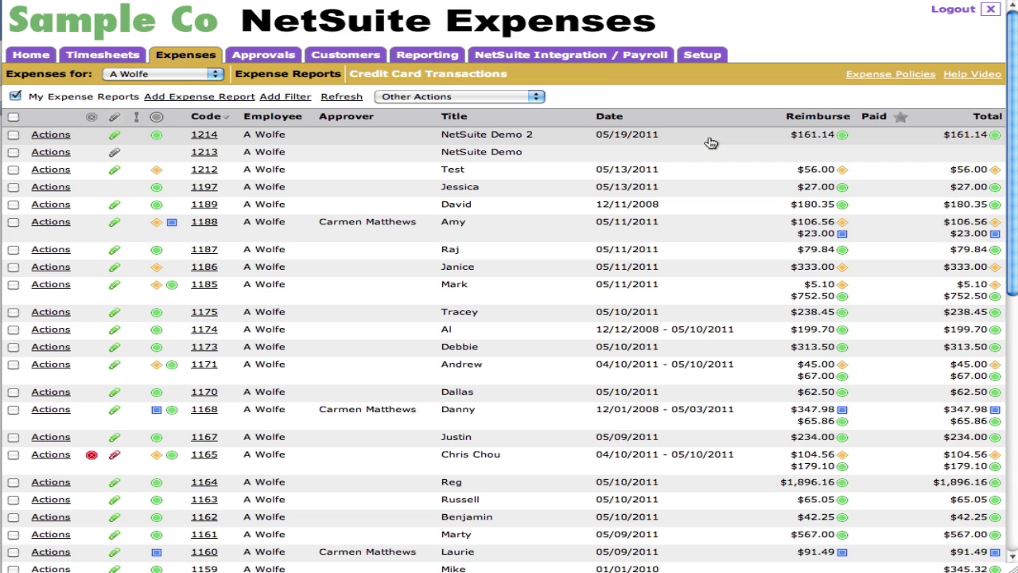
- Show Nexonia's NetSuite Integration / Payroll configuration sync log
left_click(574, 59)
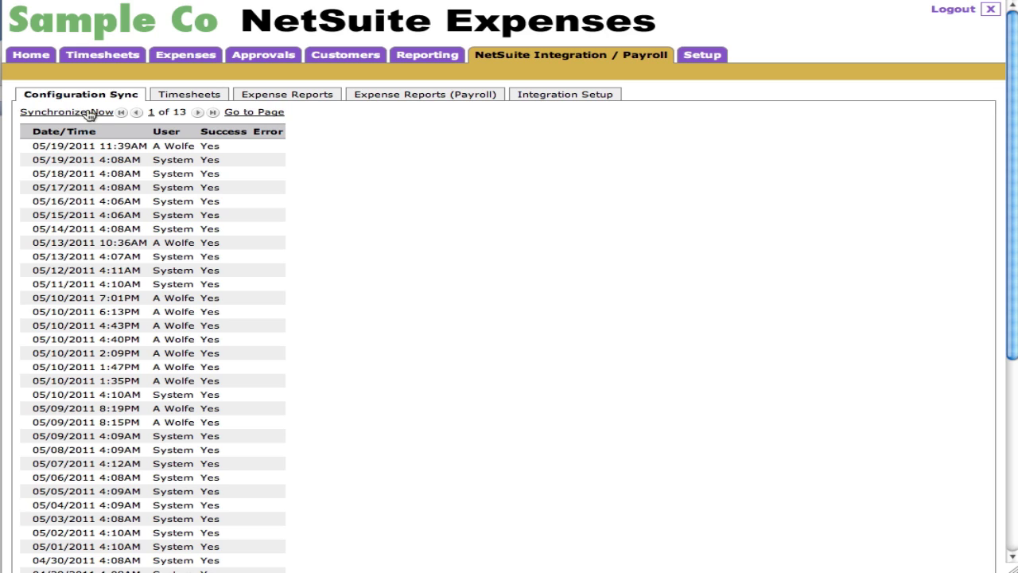
- Transfer the approved expense reports to NetSuite from the Expense Reports export history
left_click(317, 97)
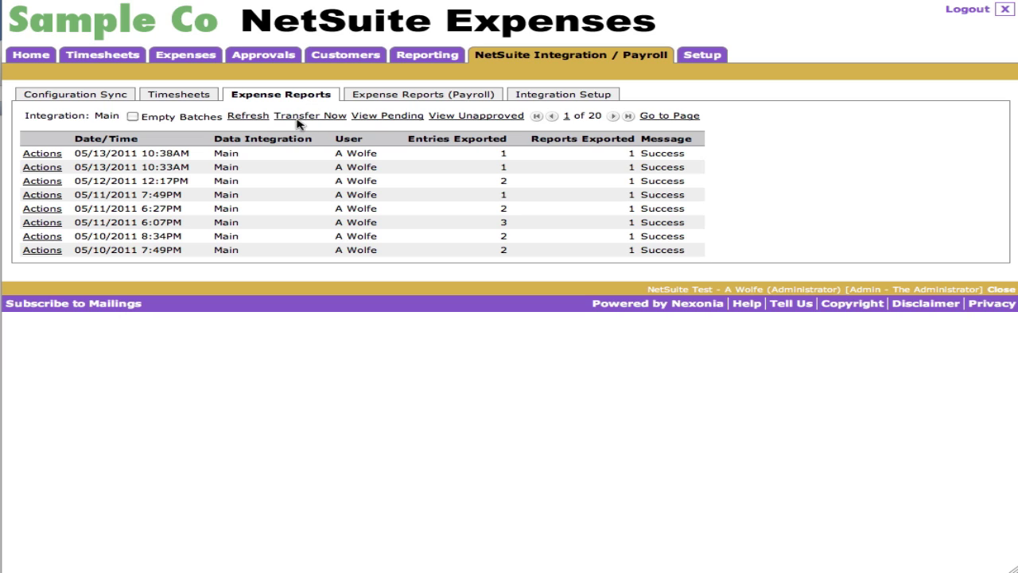
left_click(307, 117)
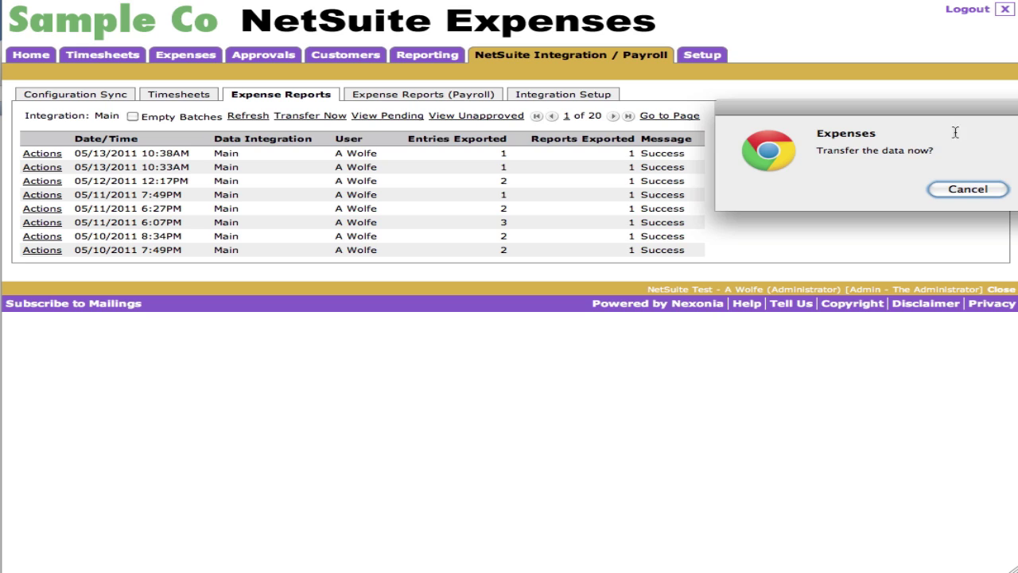
left_click_drag(957, 117, 466, 165)
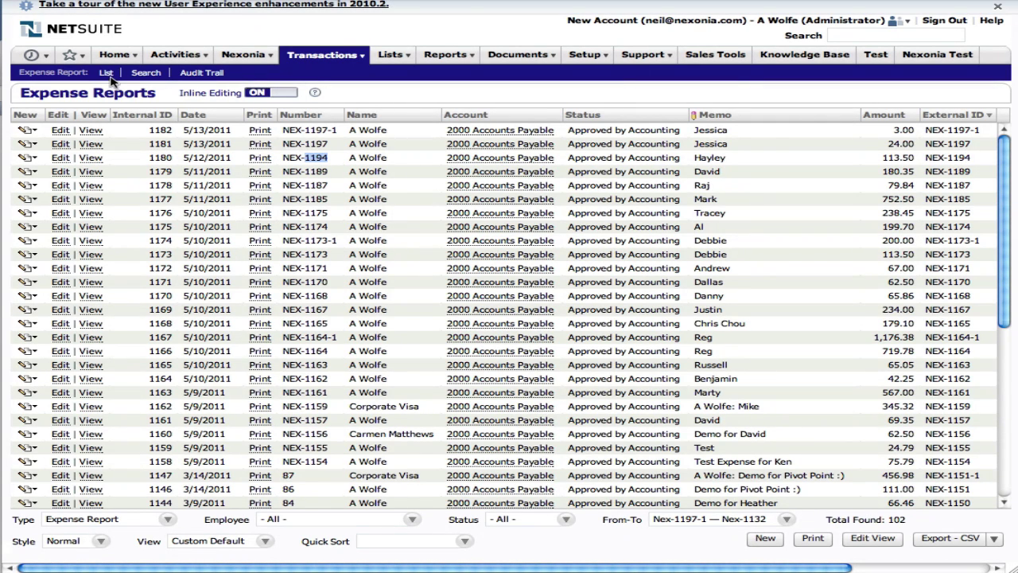
- Open NEX-1214 in NetSuite, check its Purpose 'NetSuite Demo 2', and return to the list
left_click(107, 74)
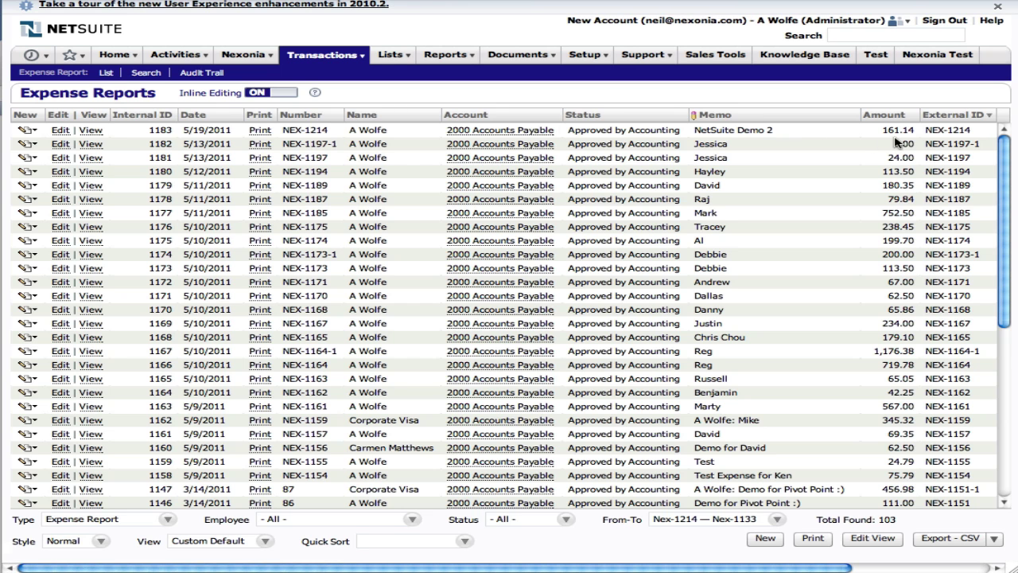
left_click(61, 132)
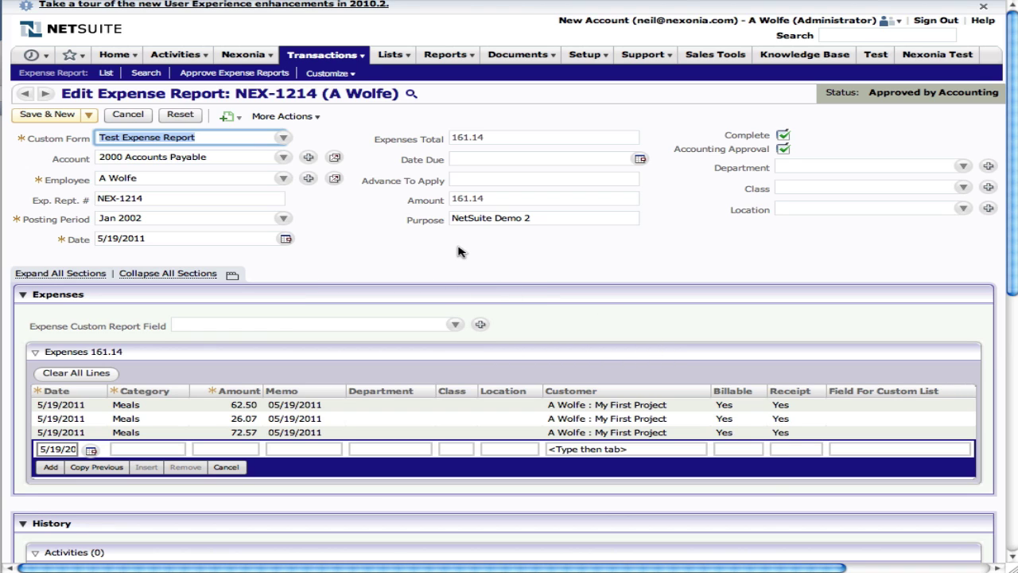
left_click(556, 221)
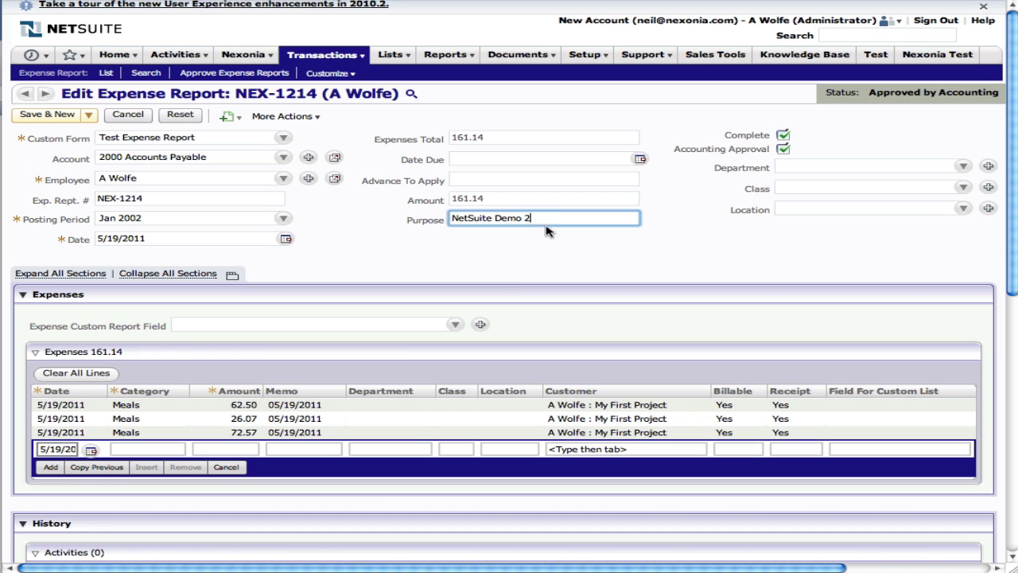
left_click(552, 251)
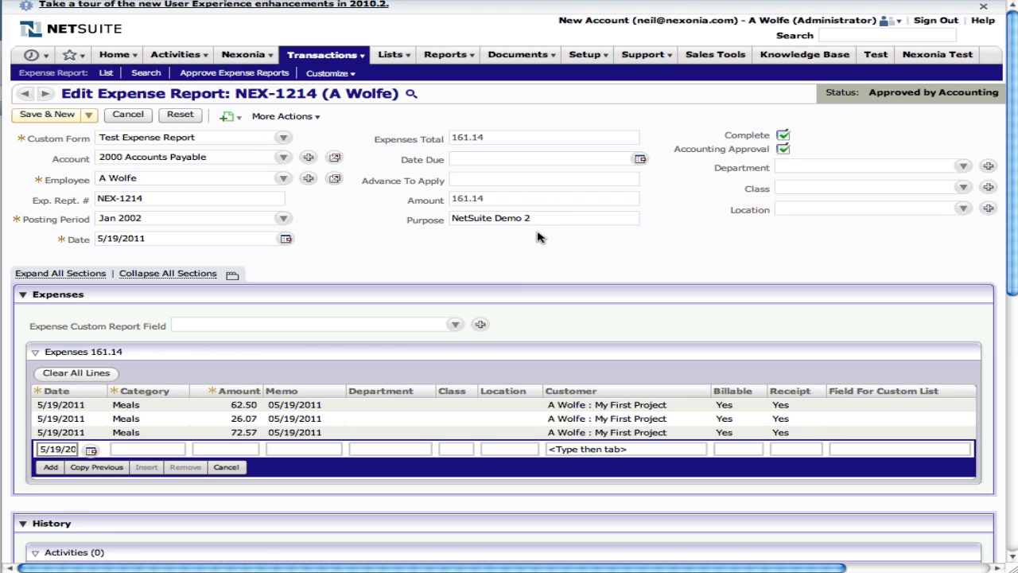
left_click(107, 73)
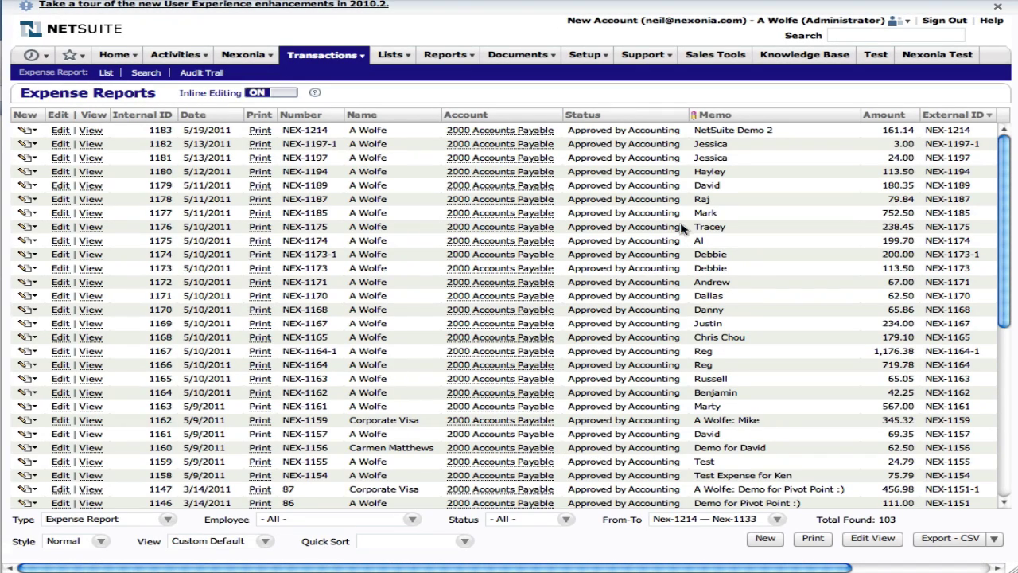
- Find Corporate Visa report 87 in the list, review its tradeshow line, and return
scroll(681, 228, "down", 3)
scroll(681, 228, "down", 3)
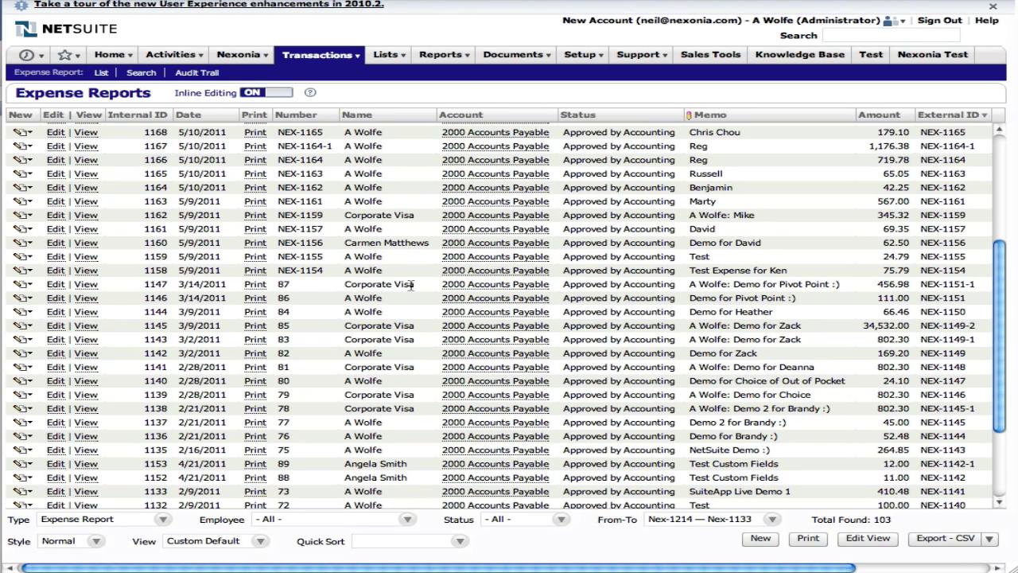
left_click_drag(415, 284, 345, 289)
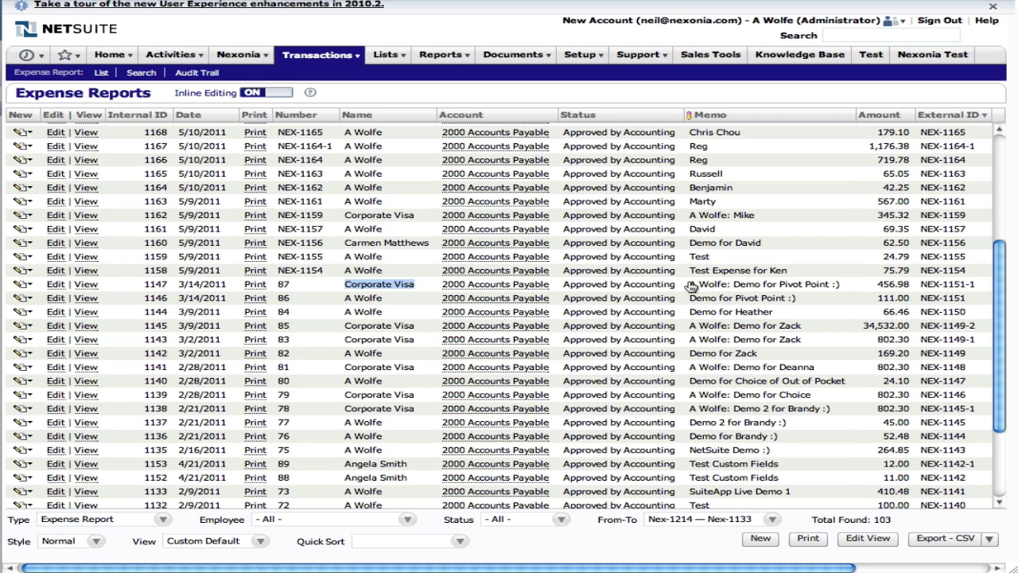
scroll(697, 288, "right", 2)
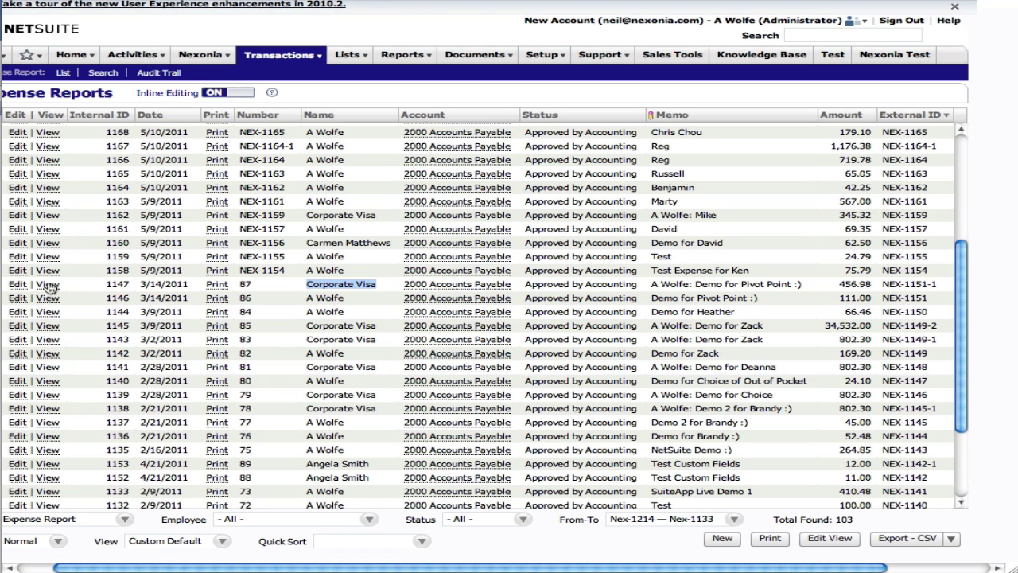
left_click(17, 284)
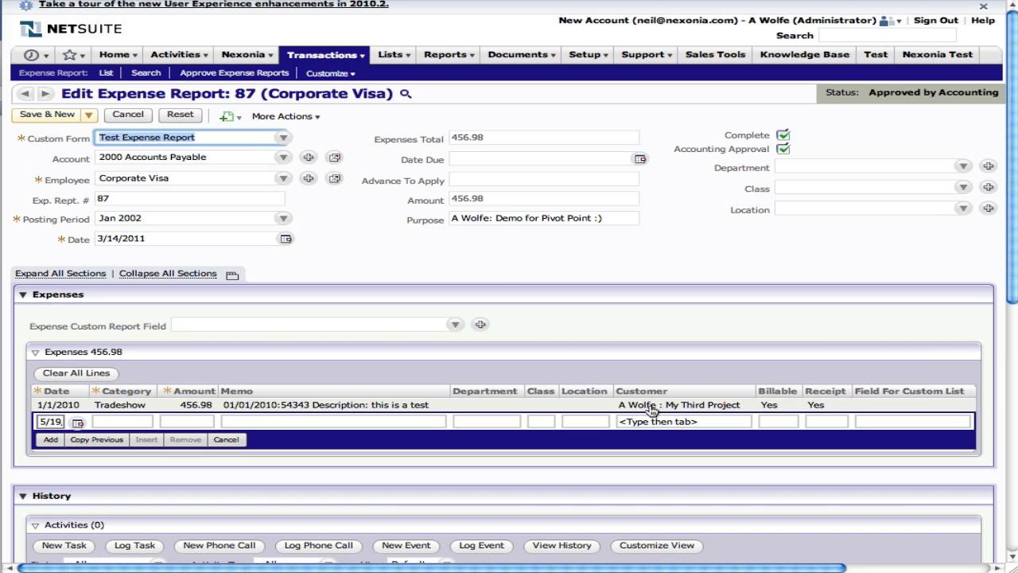
scroll(261, 208, "right", 1)
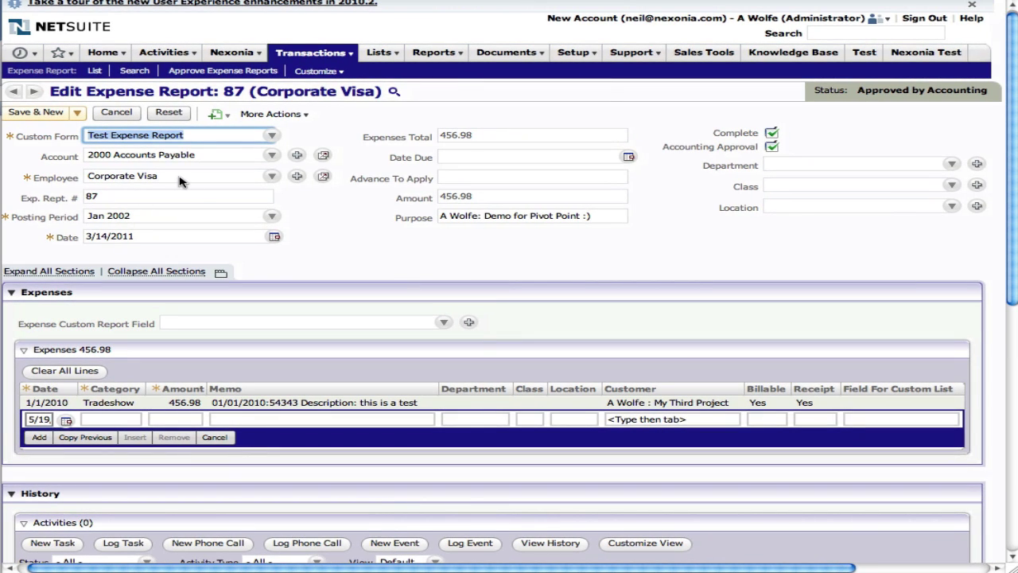
left_click(94, 72)
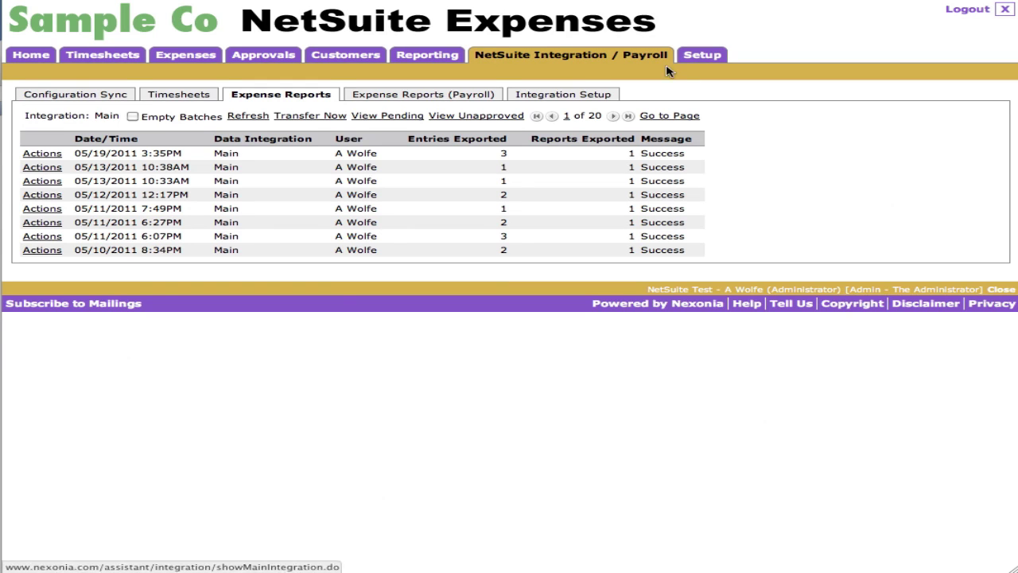
- Open the NetSuite configuration sync settings and review the Report Code and Custom Fields options
left_click(560, 97)
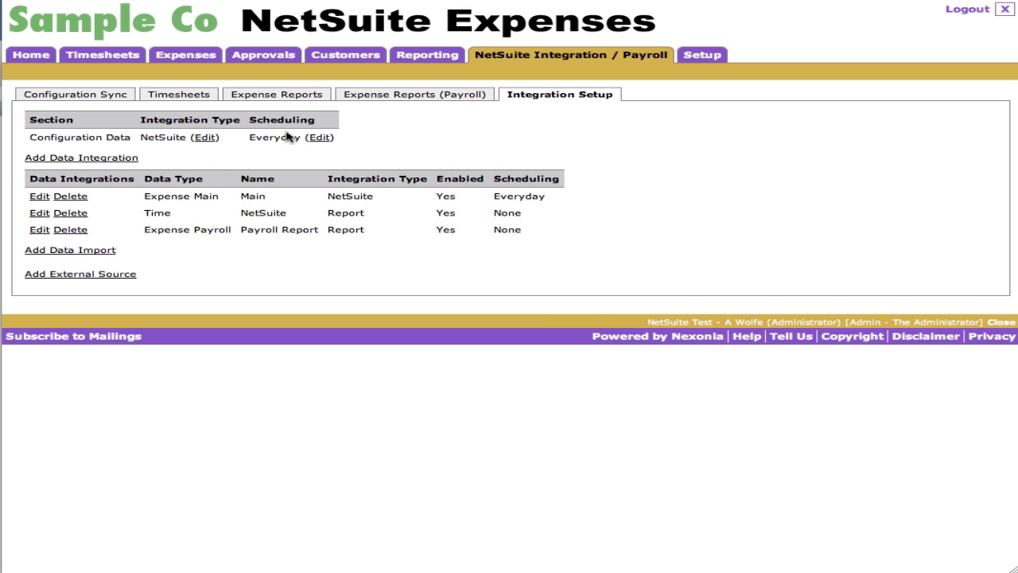
left_click(205, 138)
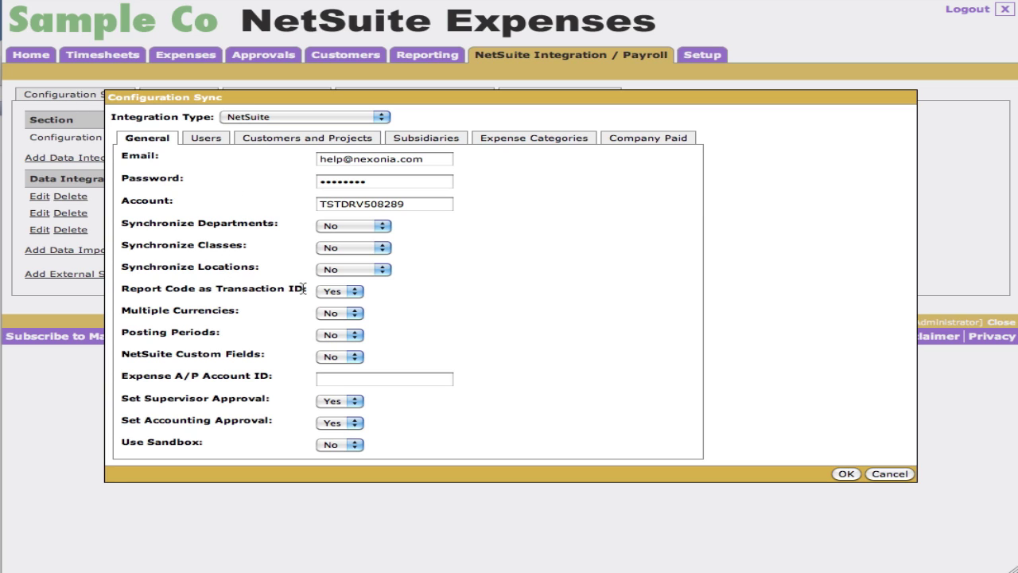
left_click_drag(307, 288, 121, 289)
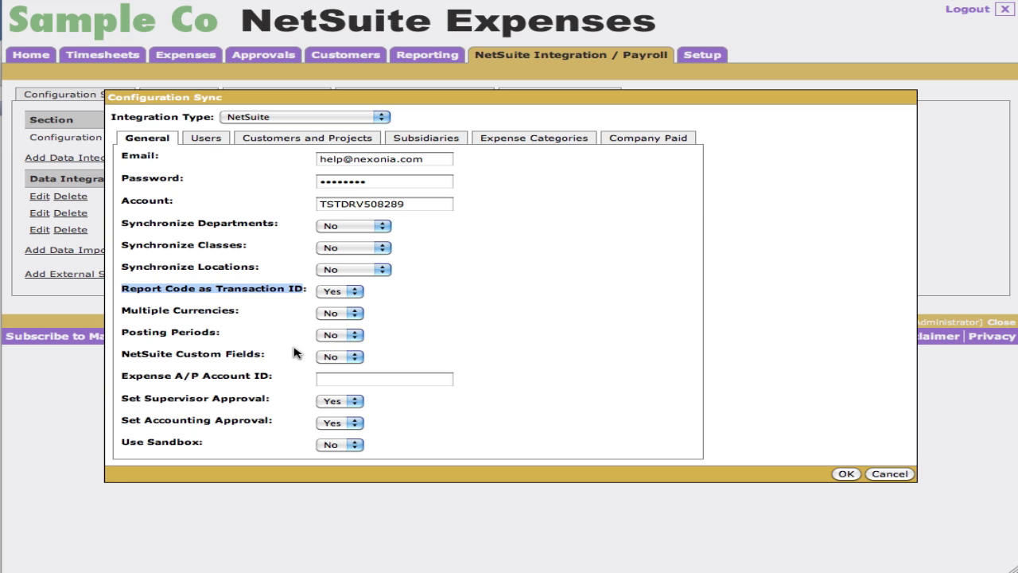
left_click_drag(281, 355, 123, 356)
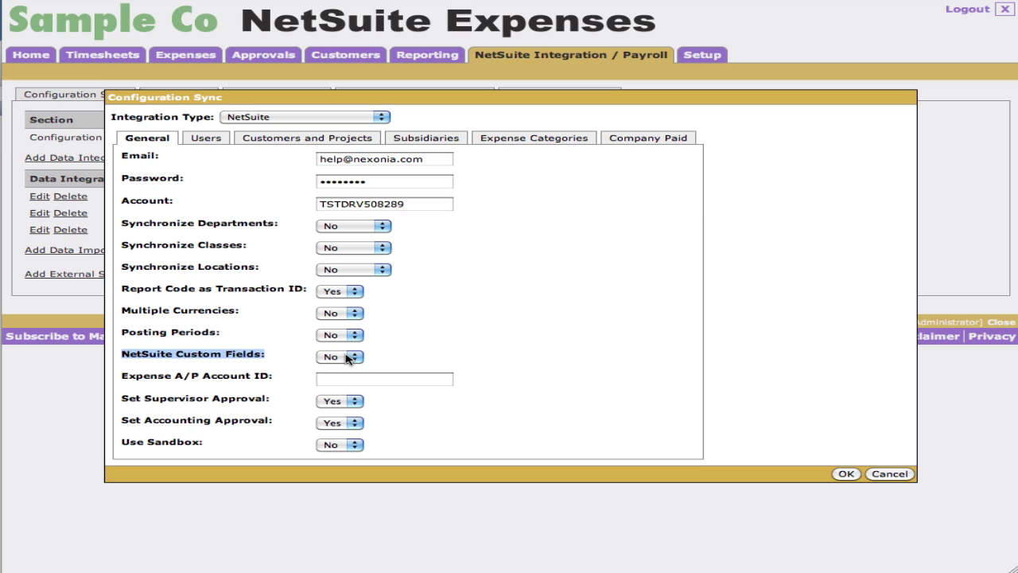
- Leave Expense A/P Account ID empty and keep Use Sandbox set to No
left_click(343, 377)
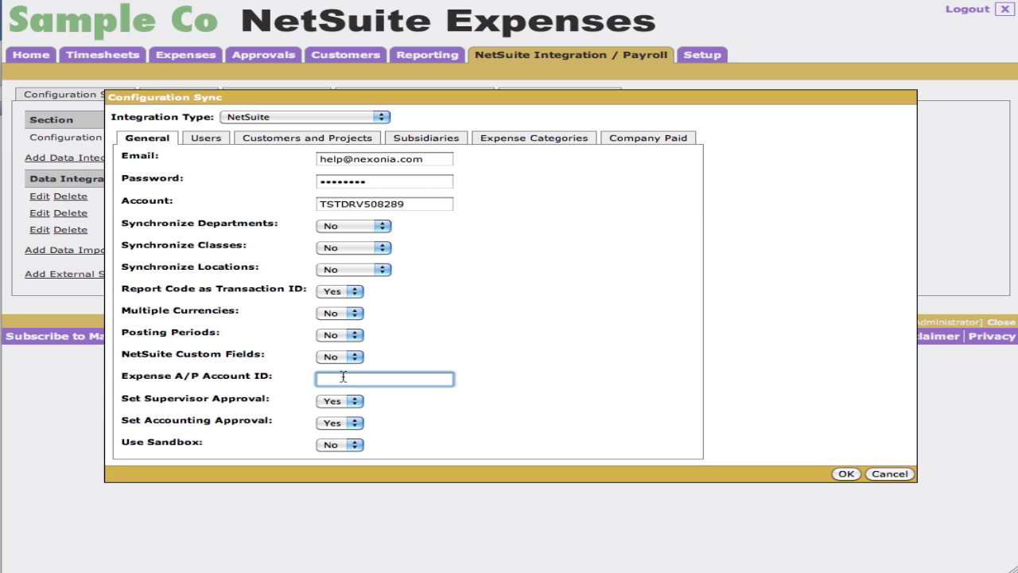
left_click(199, 398)
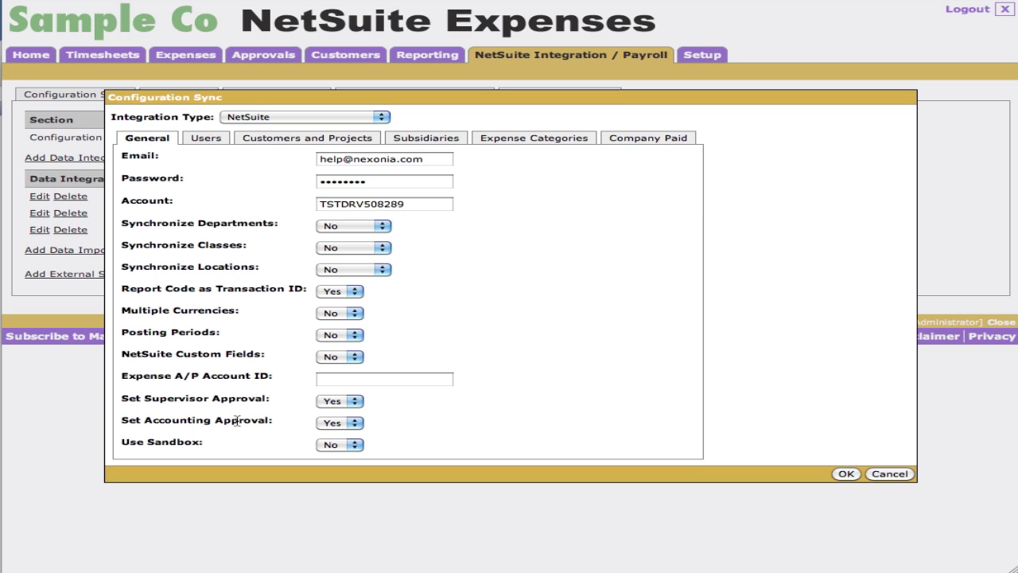
left_click(352, 445)
left_click(510, 435)
left_click(215, 139)
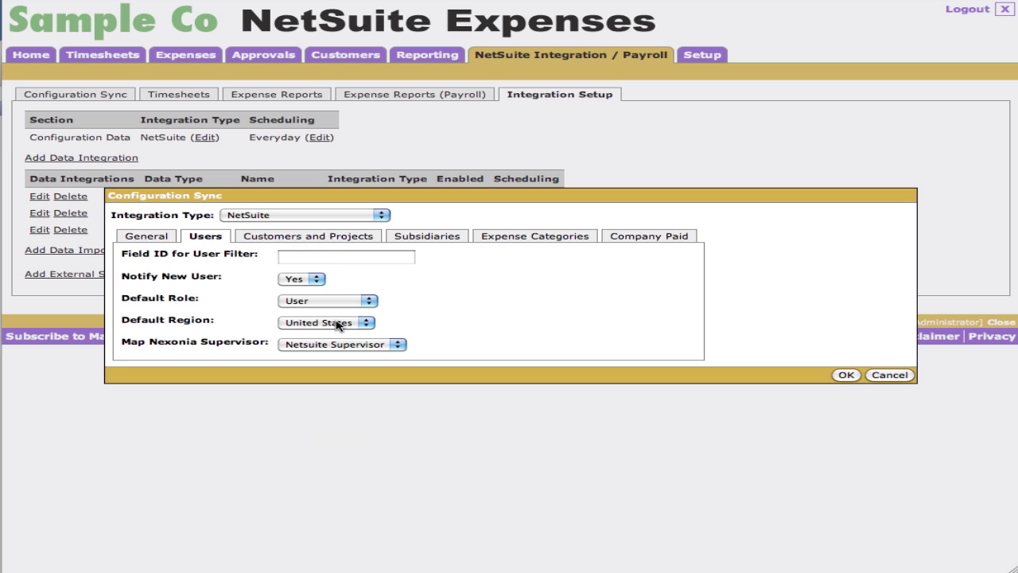
- Review Customers and Projects, Subsidiaries, Expense Categories and Company Paid settings, then cancel without saving
left_click(331, 237)
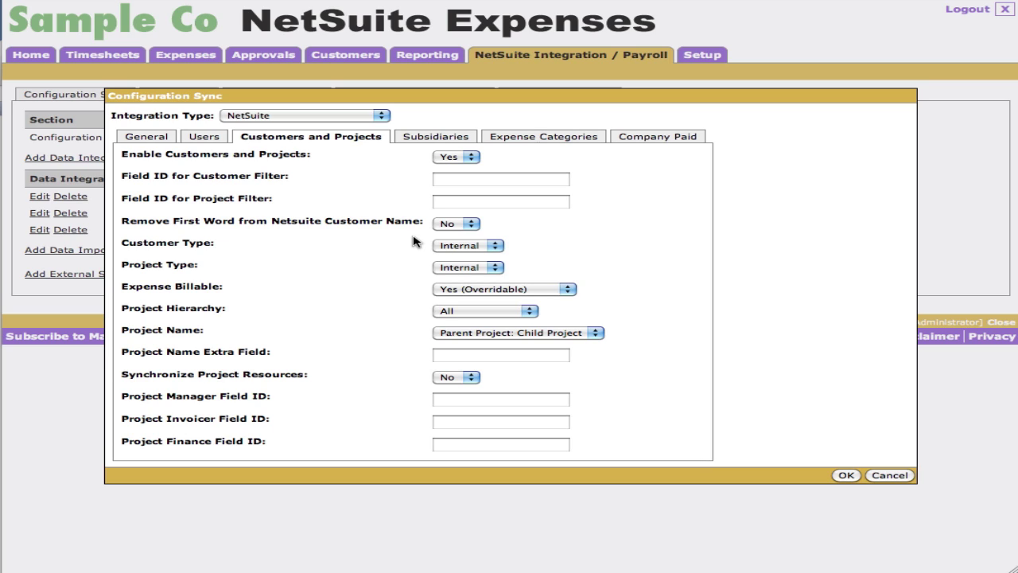
left_click(436, 136)
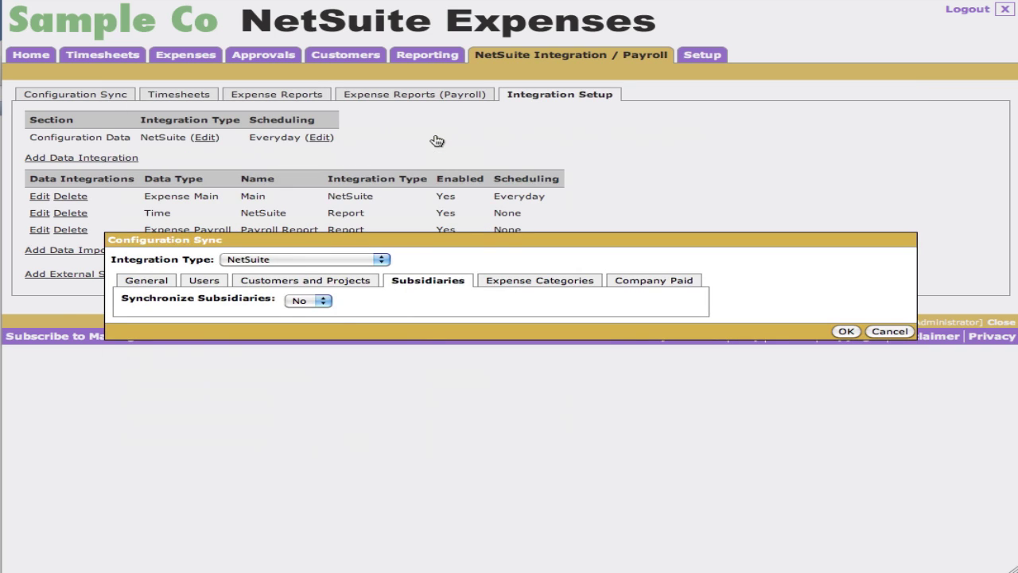
left_click(556, 285)
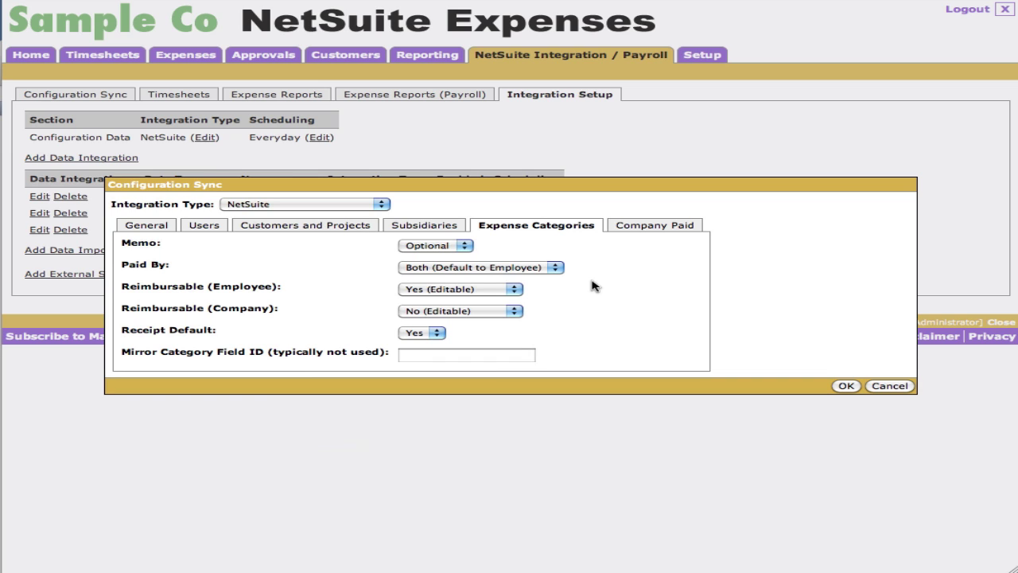
left_click(664, 227)
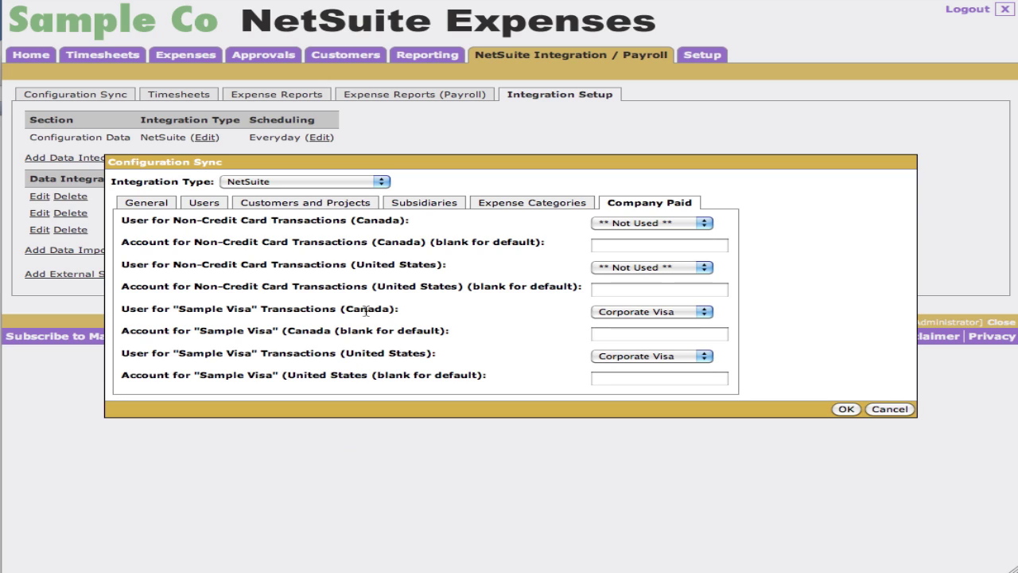
left_click(889, 410)
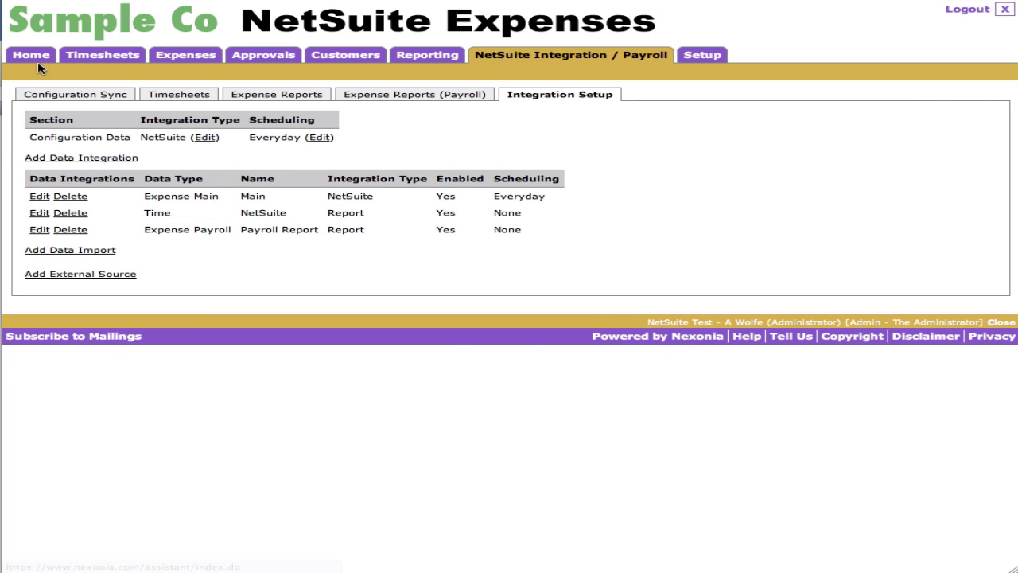
- Check Configuration Sync, reopen the Expense Reports list, and refresh the iPhone app, now synced at 3:40:03 PM
left_click(86, 96)
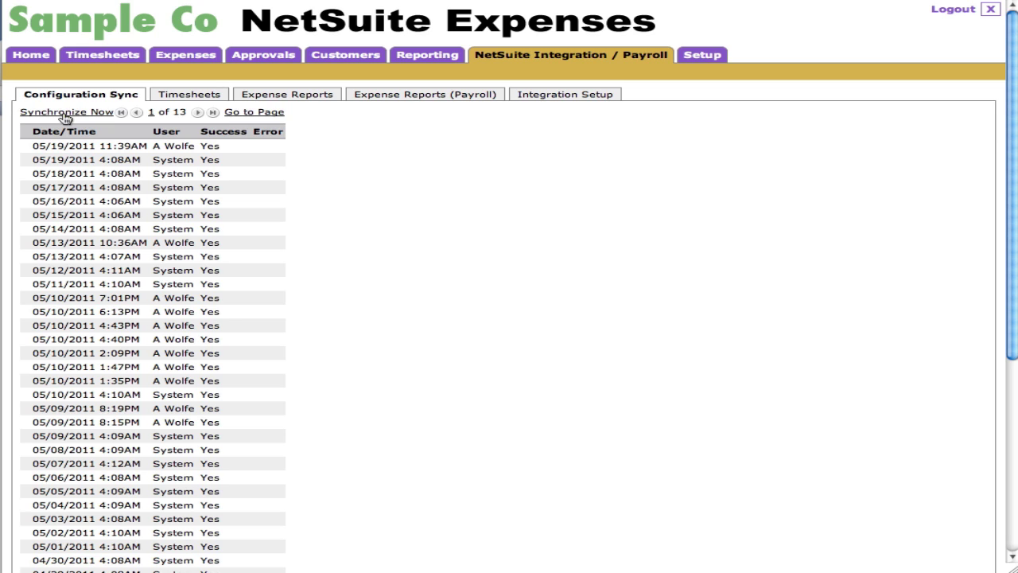
left_click(190, 57)
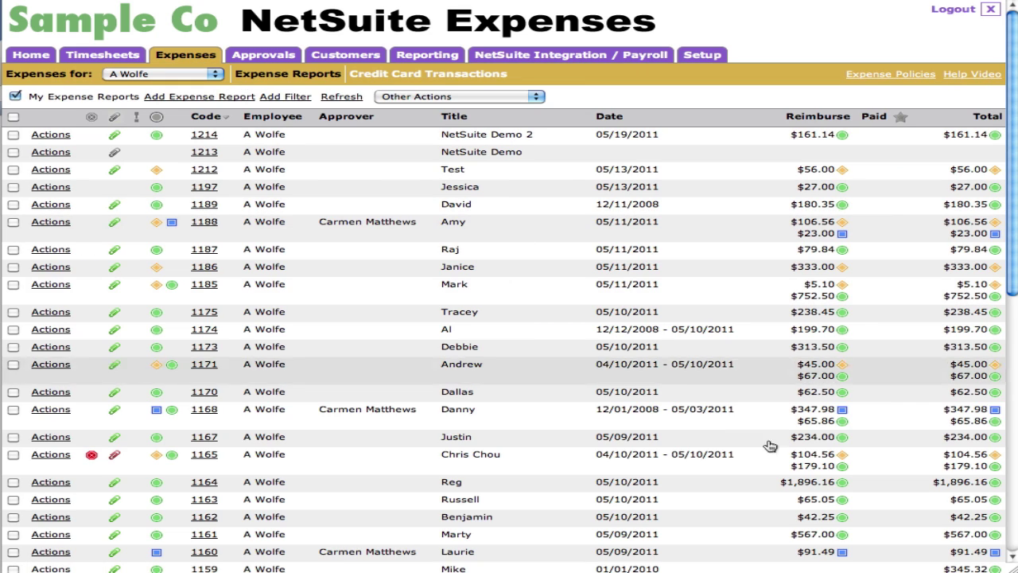
key("super+Tab")
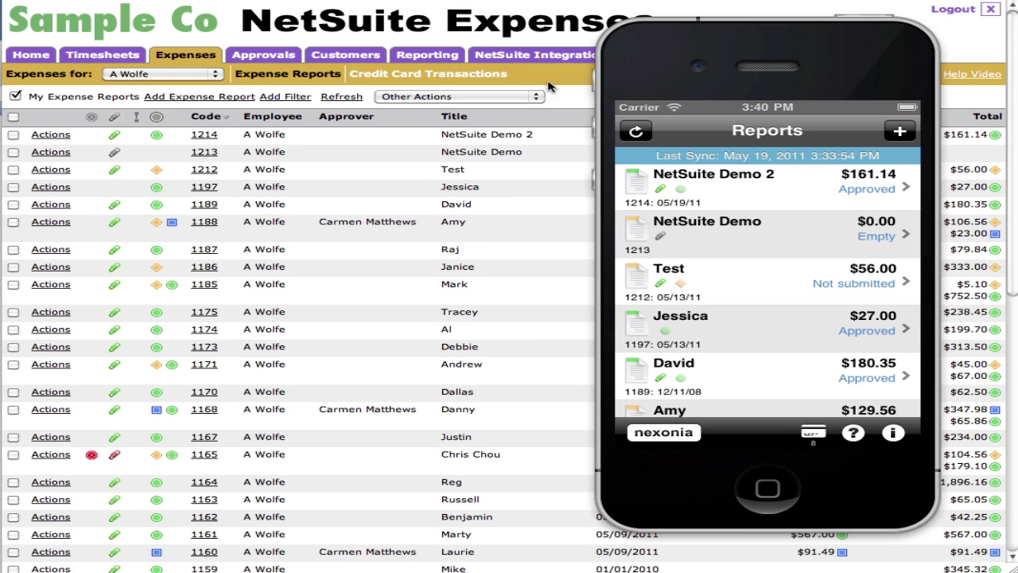
left_click(637, 132)
left_click_drag(805, 37, 760, 40)
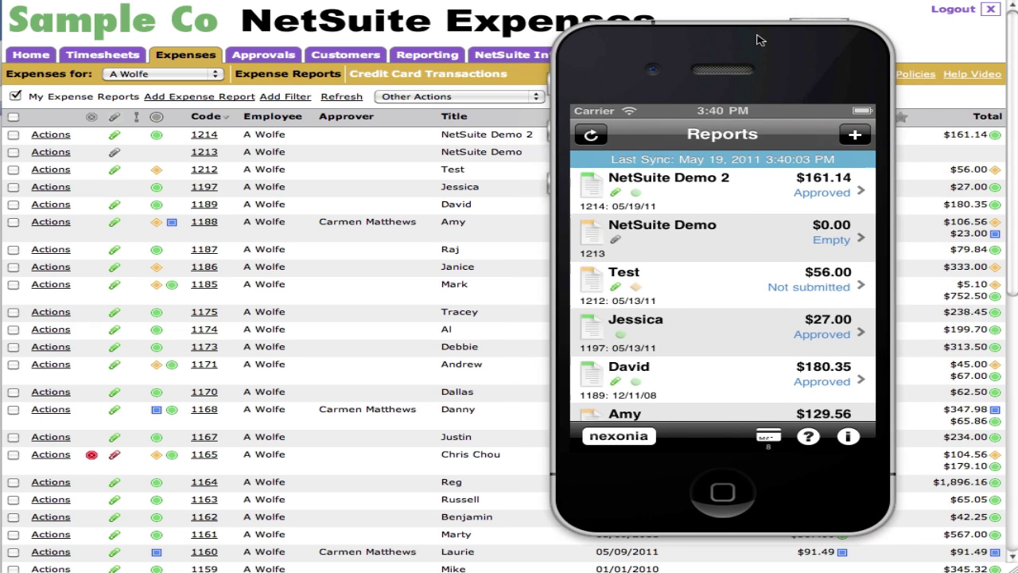